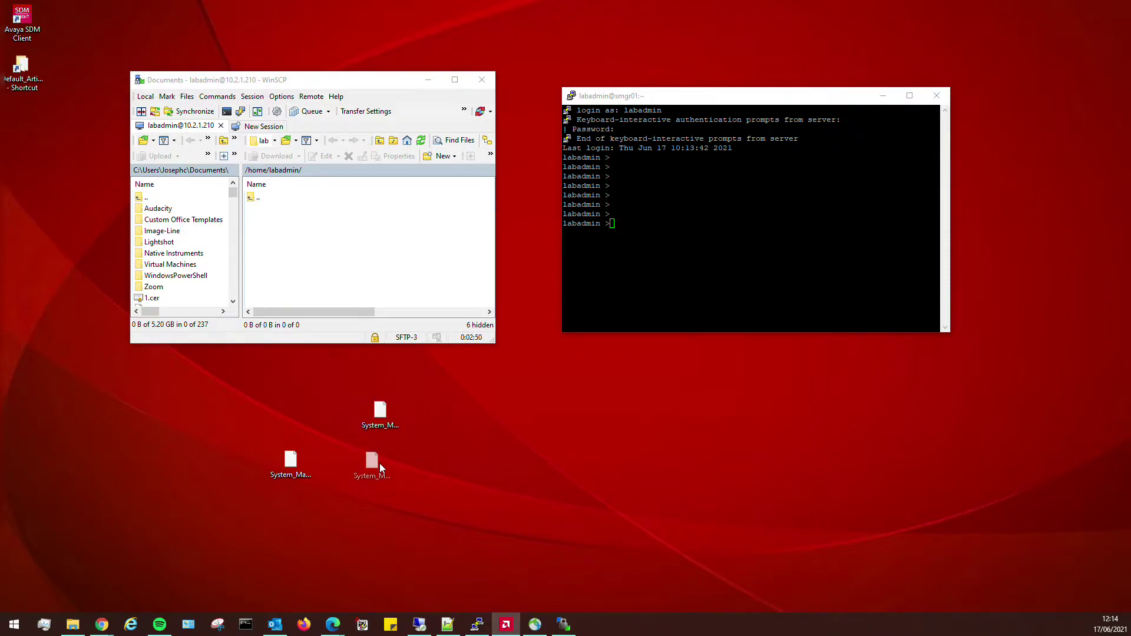
Step: Place the two System_Manager .bin patch files side by side on the desktop and move PuTTY beside WinSCP
{"action": "left_click_drag", "start_coordinate": [380, 463], "coordinate": [379, 463]}
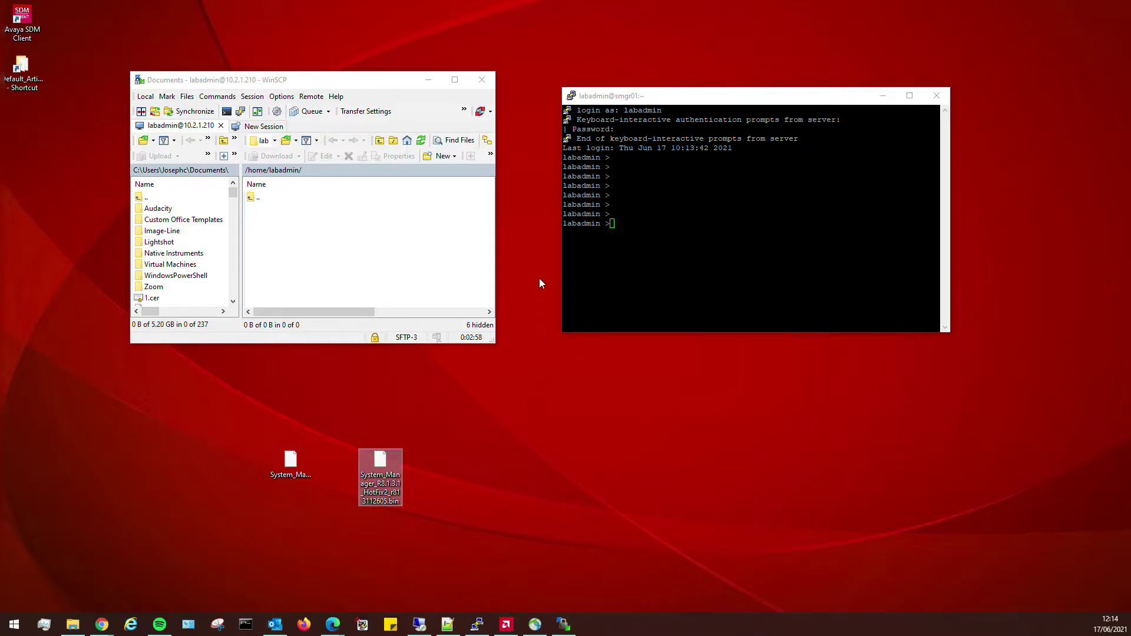
{"action": "left_click_drag", "start_coordinate": [654, 98], "coordinate": [599, 83]}
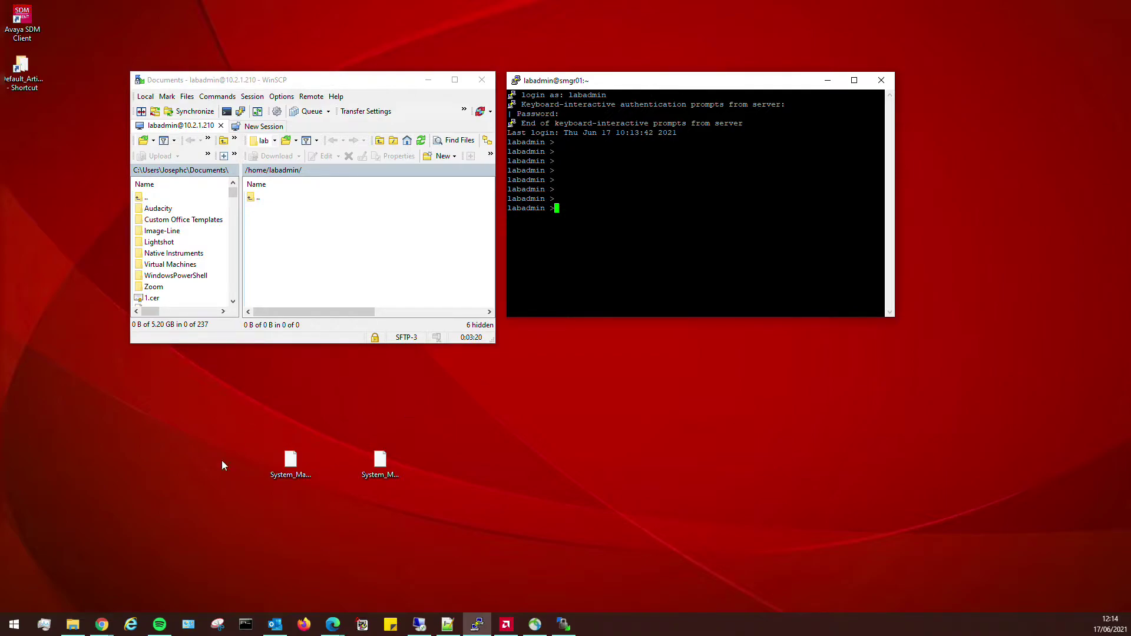
{"action": "left_click", "coordinate": [380, 463]}
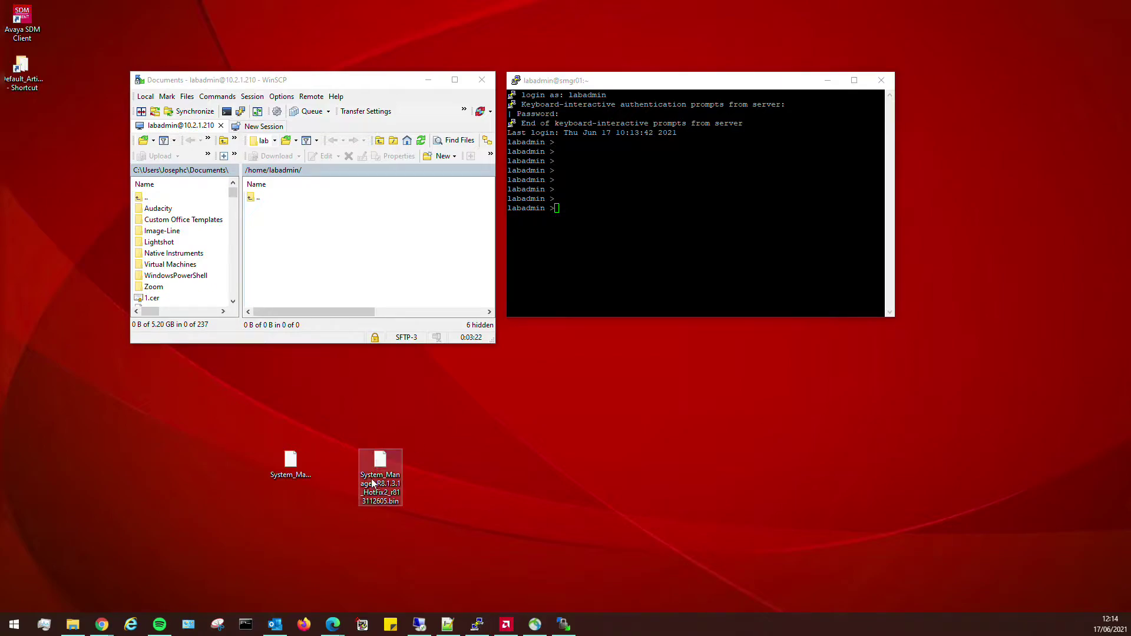
{"action": "left_click", "coordinate": [290, 462]}
{"action": "left_click", "coordinate": [439, 506]}
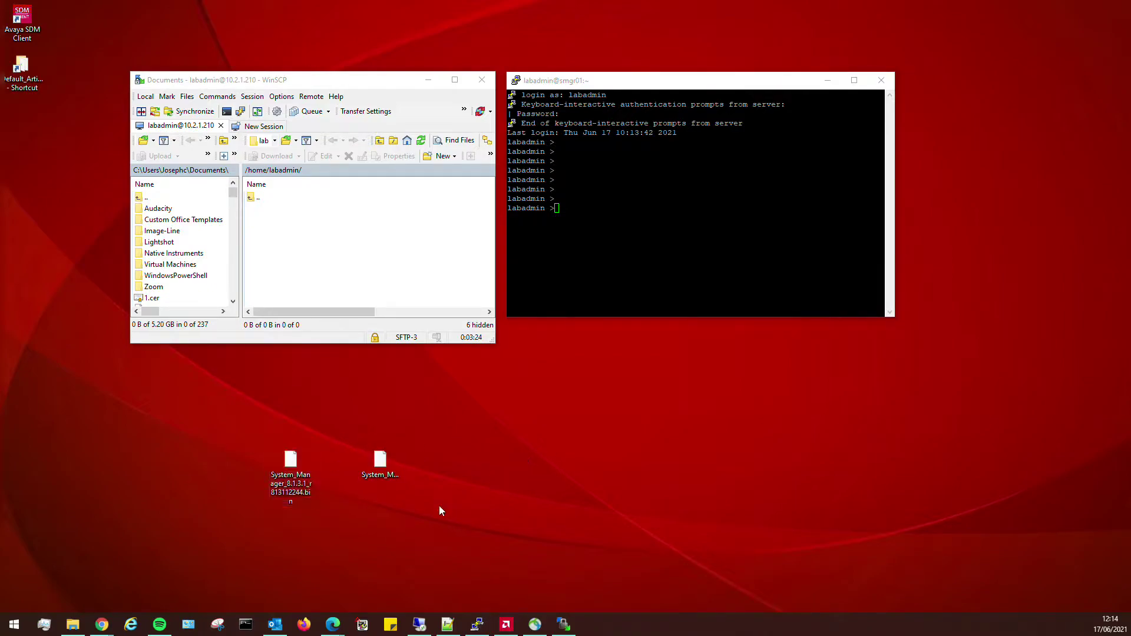
{"action": "left_click_drag", "start_coordinate": [392, 515], "coordinate": [441, 433]}
{"action": "left_click_drag", "start_coordinate": [379, 466], "coordinate": [339, 465]}
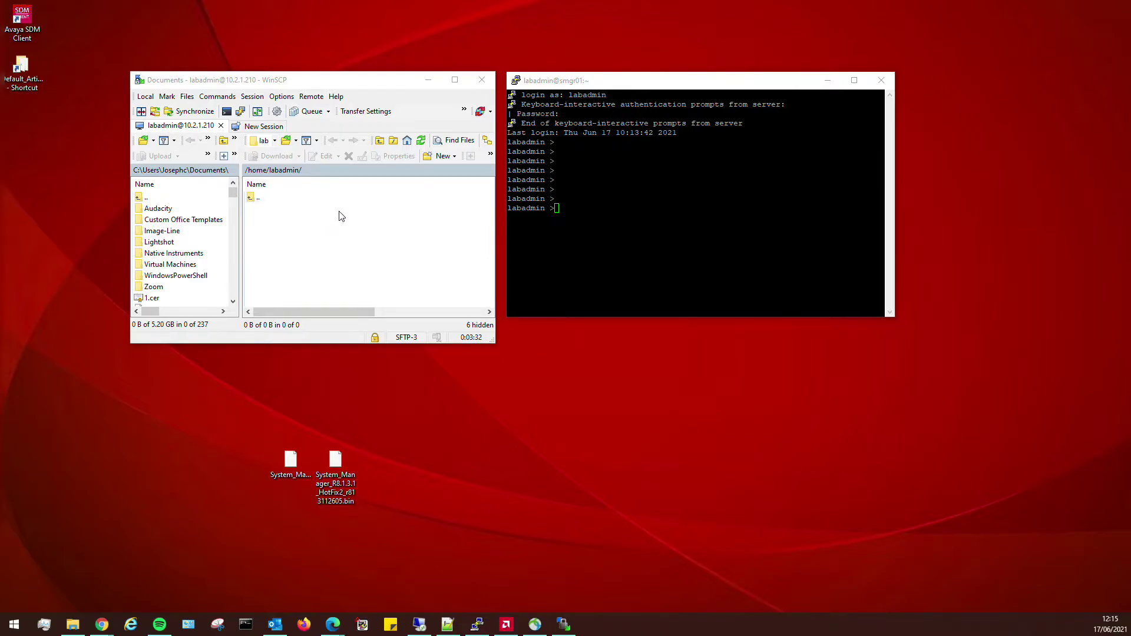
Step: Go up to the server root folder and enlarge WinSCP to show dates and permissions
{"action": "double_click", "coordinate": [259, 199]}
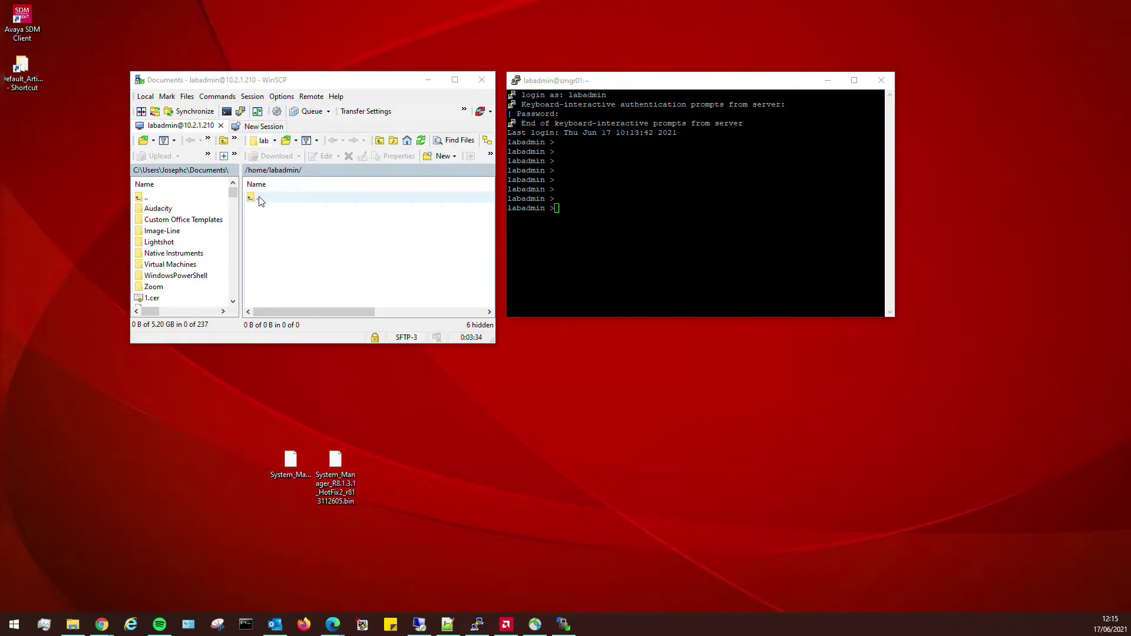
{"action": "double_click", "coordinate": [259, 199]}
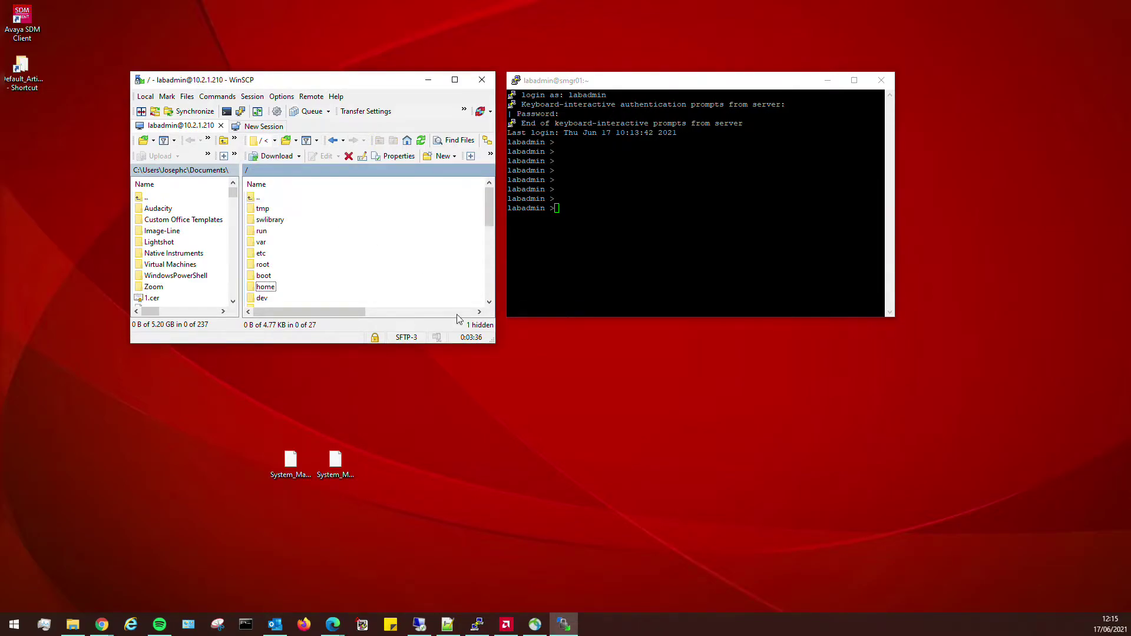
{"action": "left_click_drag", "start_coordinate": [492, 348], "coordinate": [607, 447]}
{"action": "left_click", "coordinate": [666, 89]}
{"action": "left_click_drag", "start_coordinate": [710, 85], "coordinate": [875, 97]}
{"action": "left_click_drag", "start_coordinate": [336, 83], "coordinate": [299, 24]}
{"action": "left_click_drag", "start_coordinate": [567, 387], "coordinate": [642, 430]}
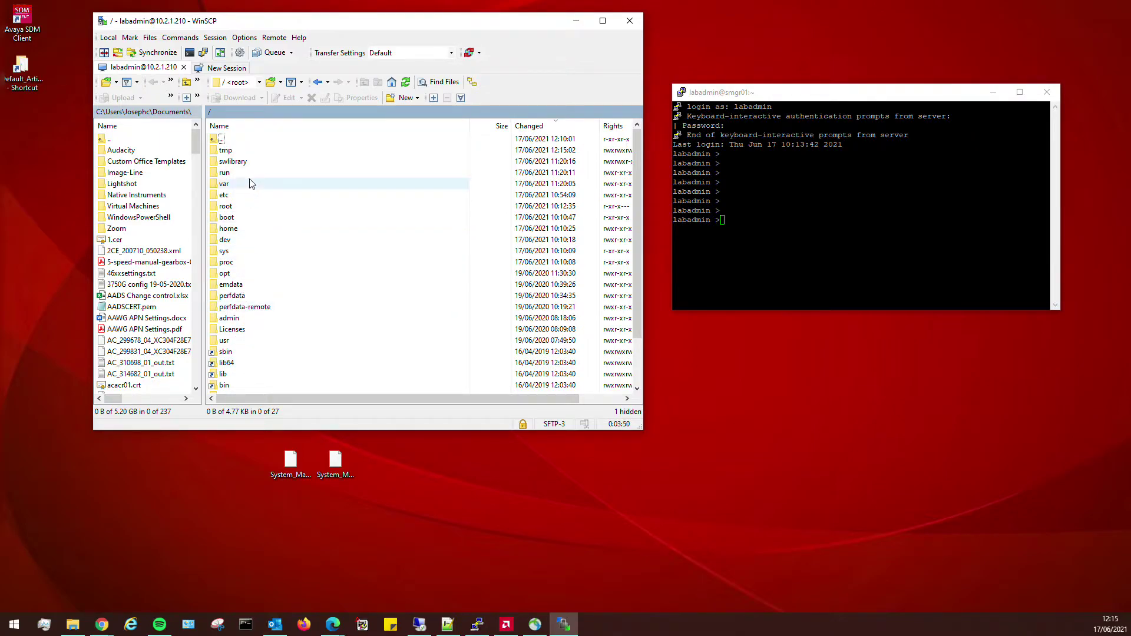
Step: Open the swlibrary folder and check the names of the HotFix2 and r813112244 patch files
{"action": "double_click", "coordinate": [239, 163]}
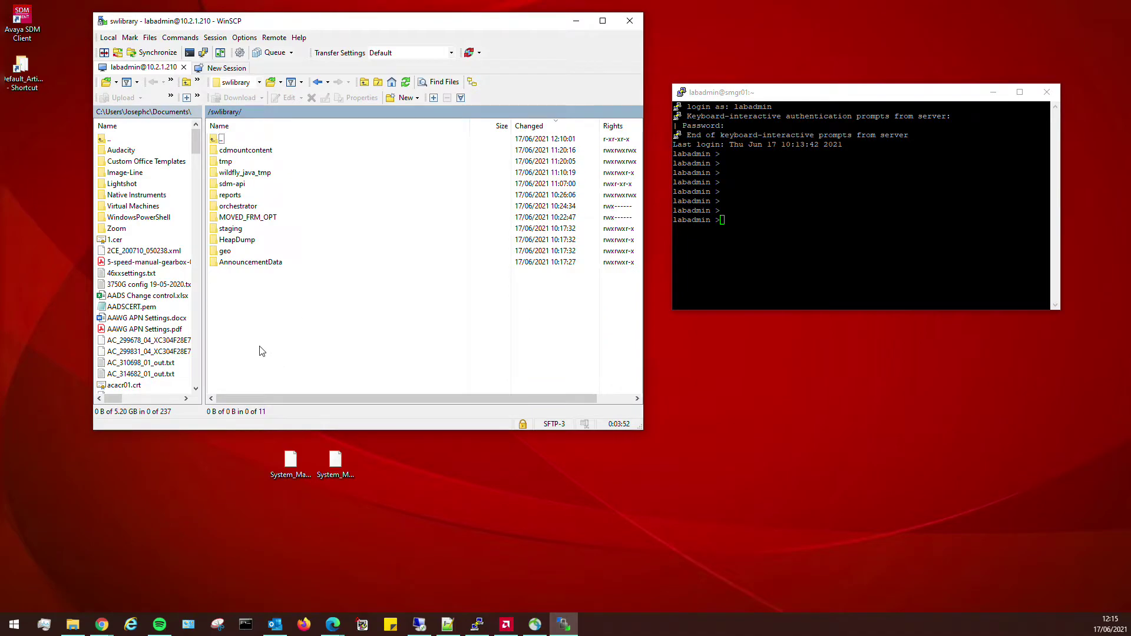
{"action": "left_click_drag", "start_coordinate": [357, 506], "coordinate": [270, 448]}
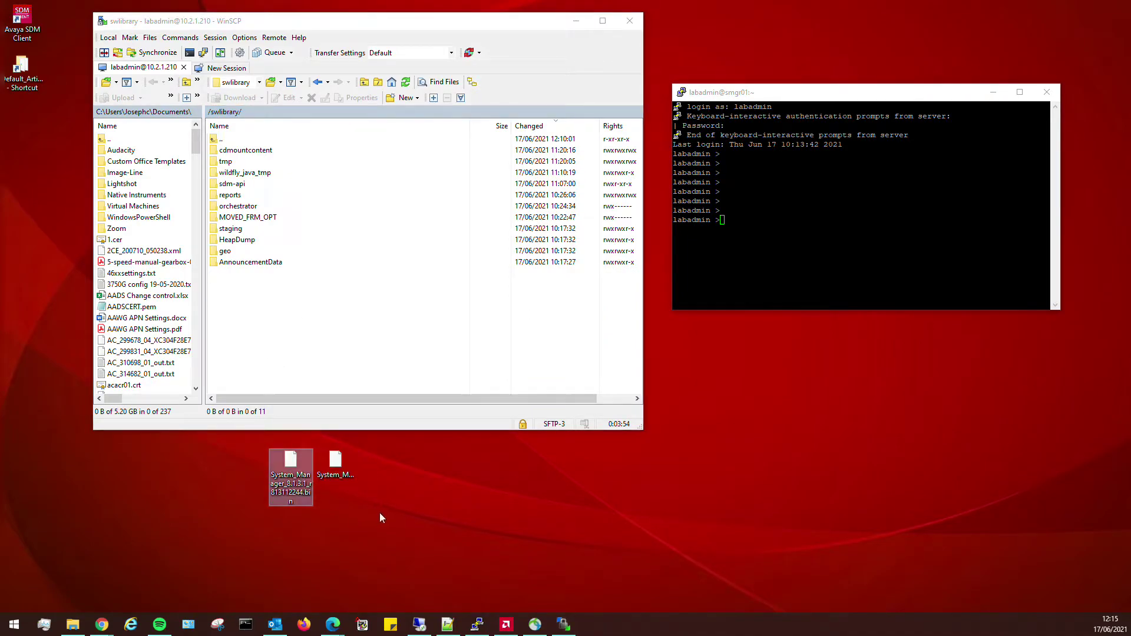
{"action": "left_click_drag", "start_coordinate": [372, 523], "coordinate": [263, 447]}
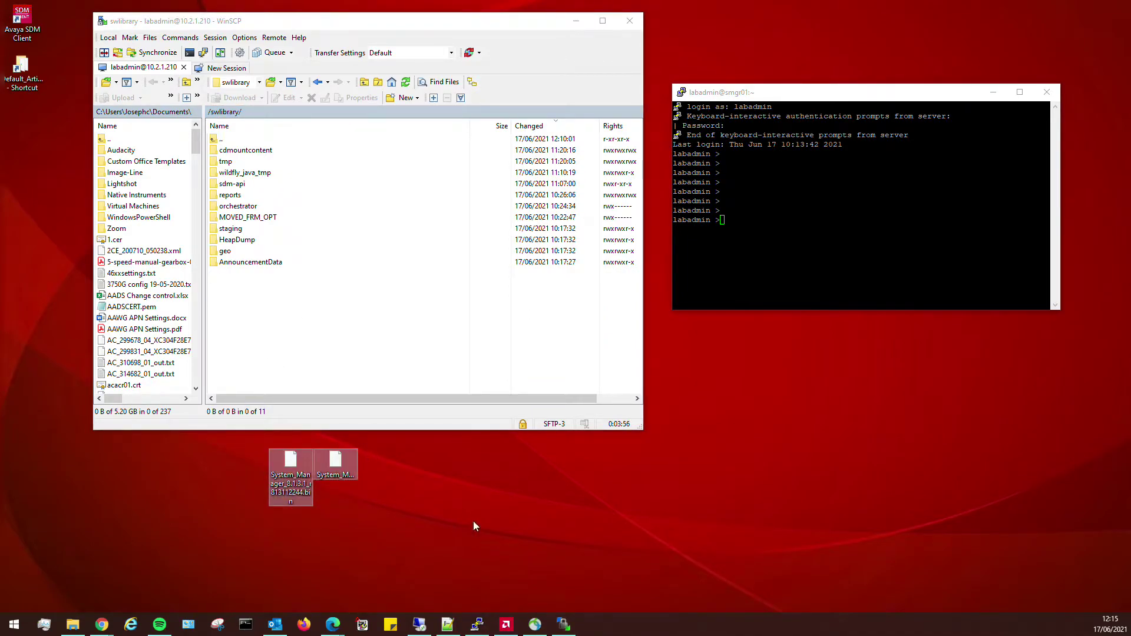
{"action": "left_click", "coordinate": [328, 508]}
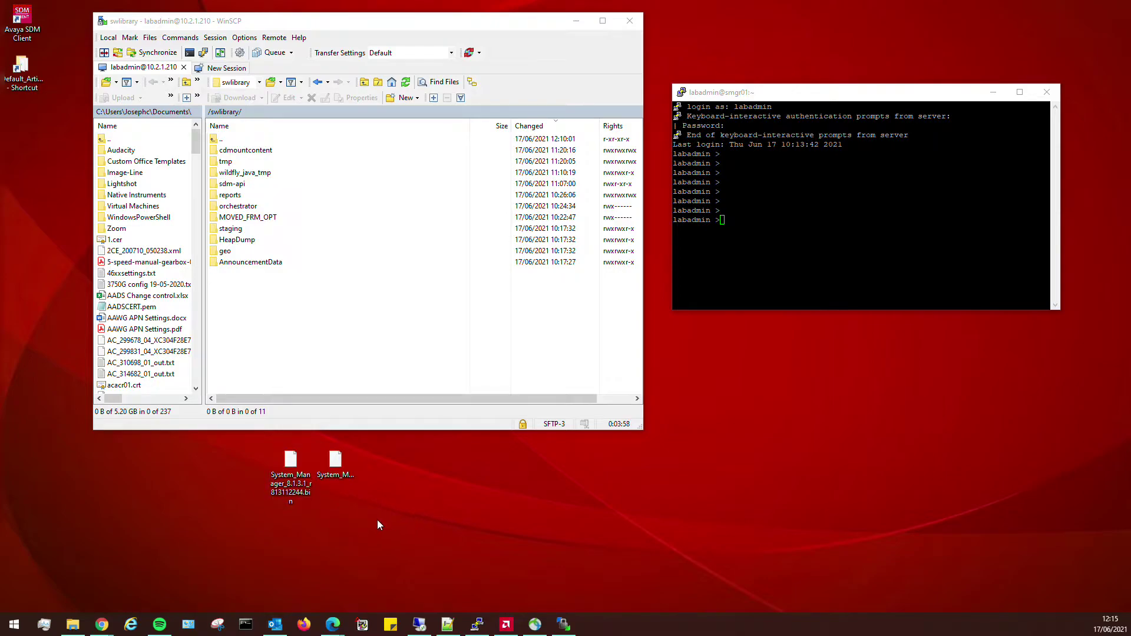
{"action": "left_click", "coordinate": [330, 492]}
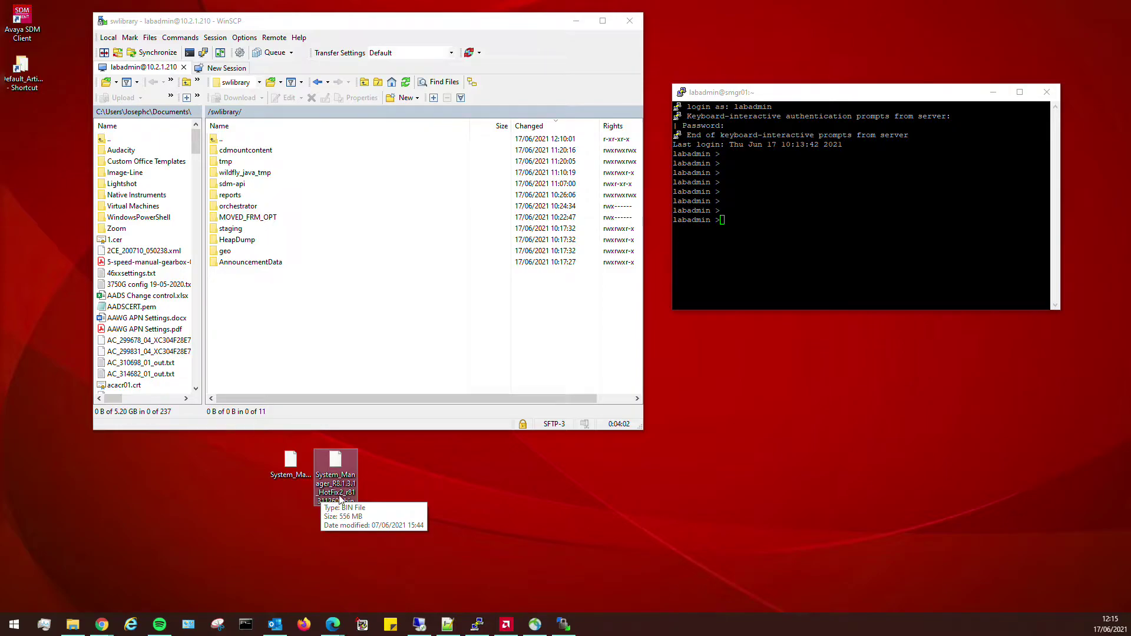
{"action": "left_click", "coordinate": [387, 537]}
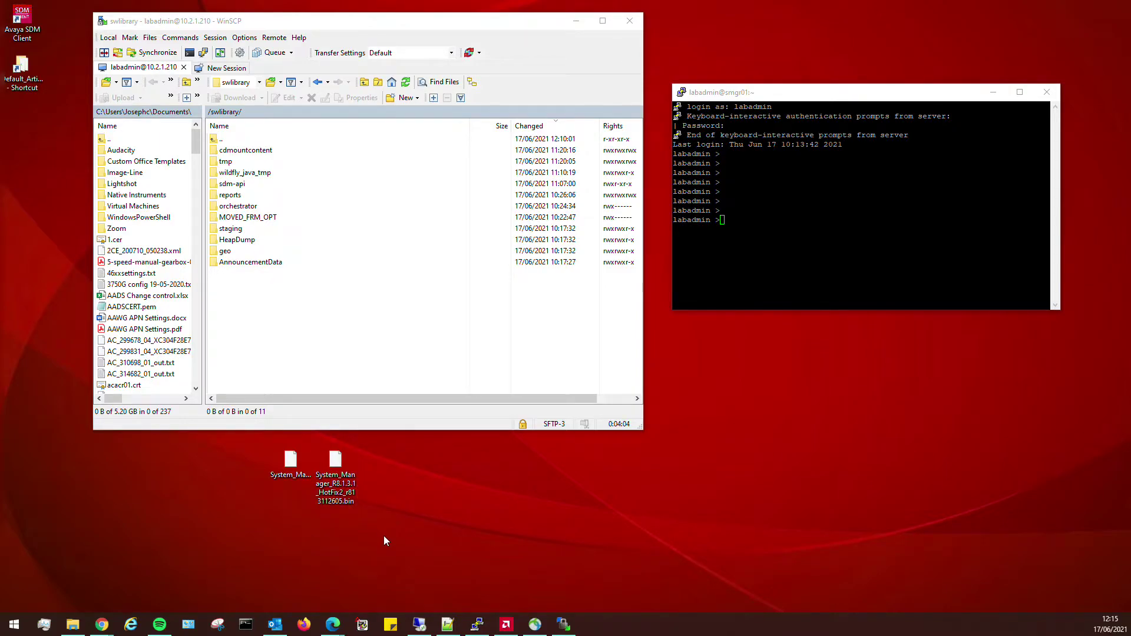
{"action": "left_click", "coordinate": [284, 460]}
{"action": "left_click", "coordinate": [398, 534]}
Step: Drag both .bin patch files into WinSCP's /swlibrary/ panel to upload them, with PuTTY moved to the top
{"action": "left_click_drag", "start_coordinate": [372, 525], "coordinate": [242, 322]}
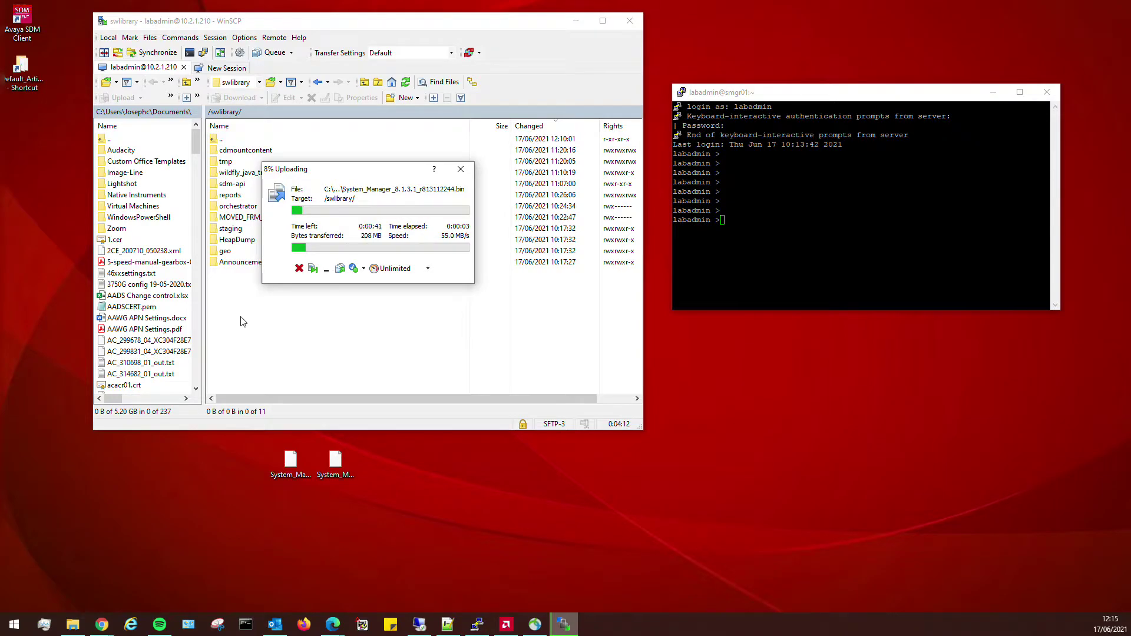
{"action": "key", "text": "alt+Tab"}
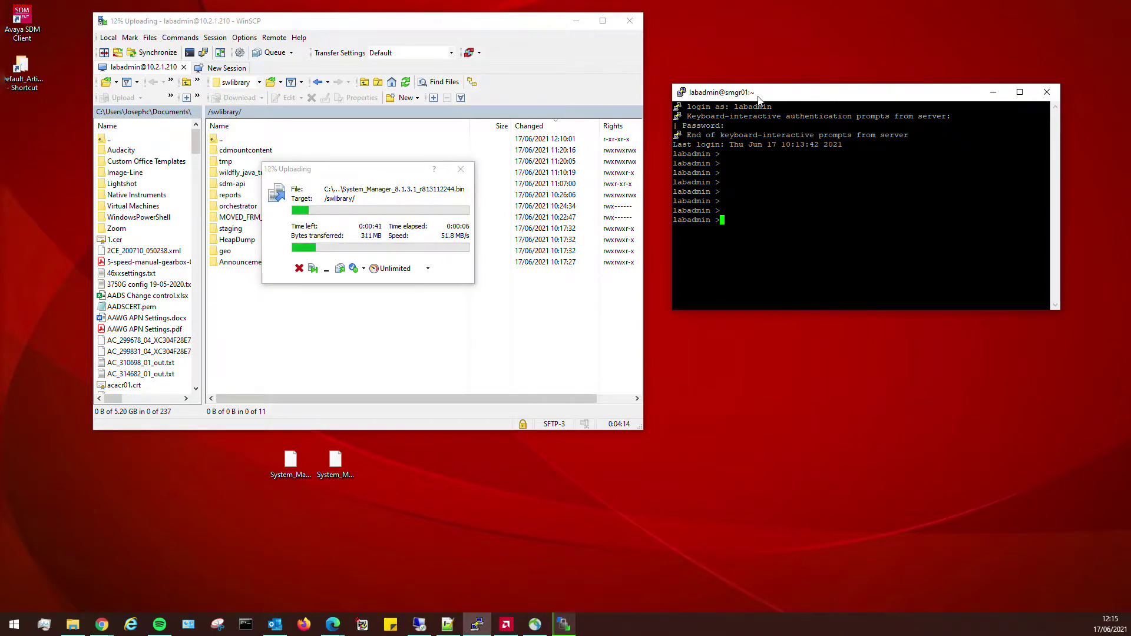
{"action": "left_click_drag", "start_coordinate": [825, 92], "coordinate": [808, 63]}
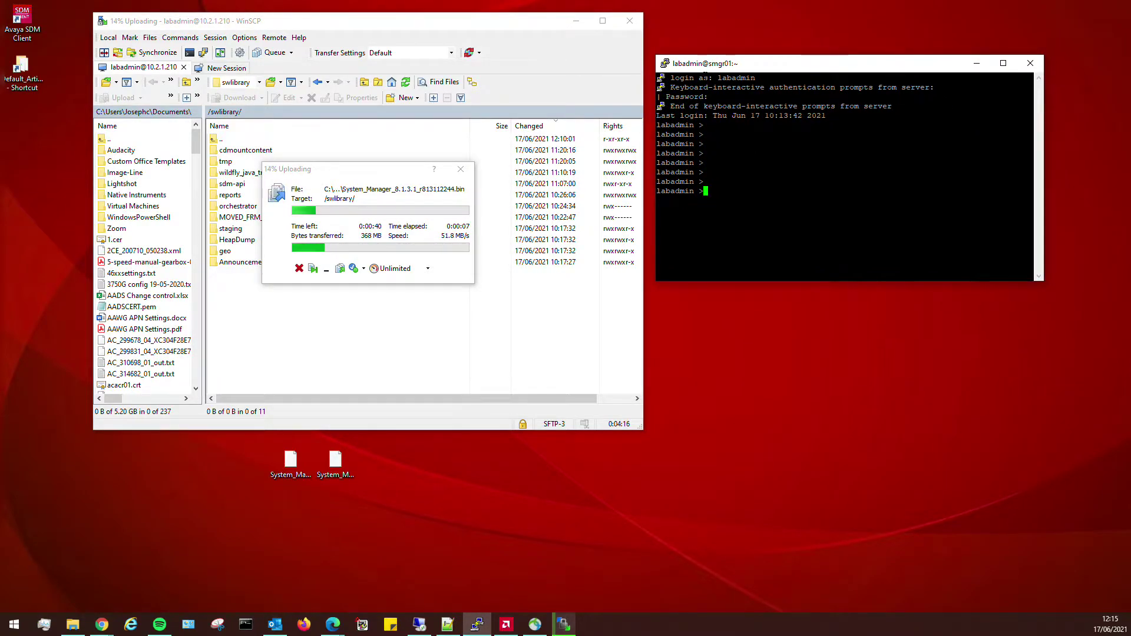
{"action": "left_click_drag", "start_coordinate": [720, 68], "coordinate": [713, 28]}
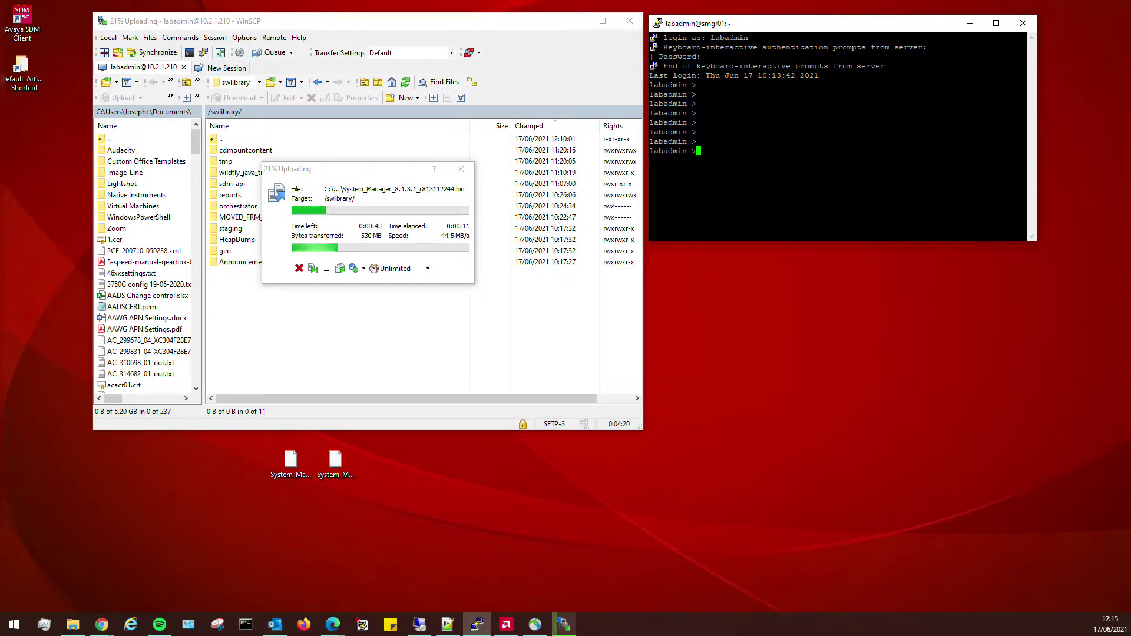
Step: Run alias in PuTTY and enlarge the terminal to show the full alias list
{"action": "type", "text": "alias"}
{"action": "key", "text": "Return"}
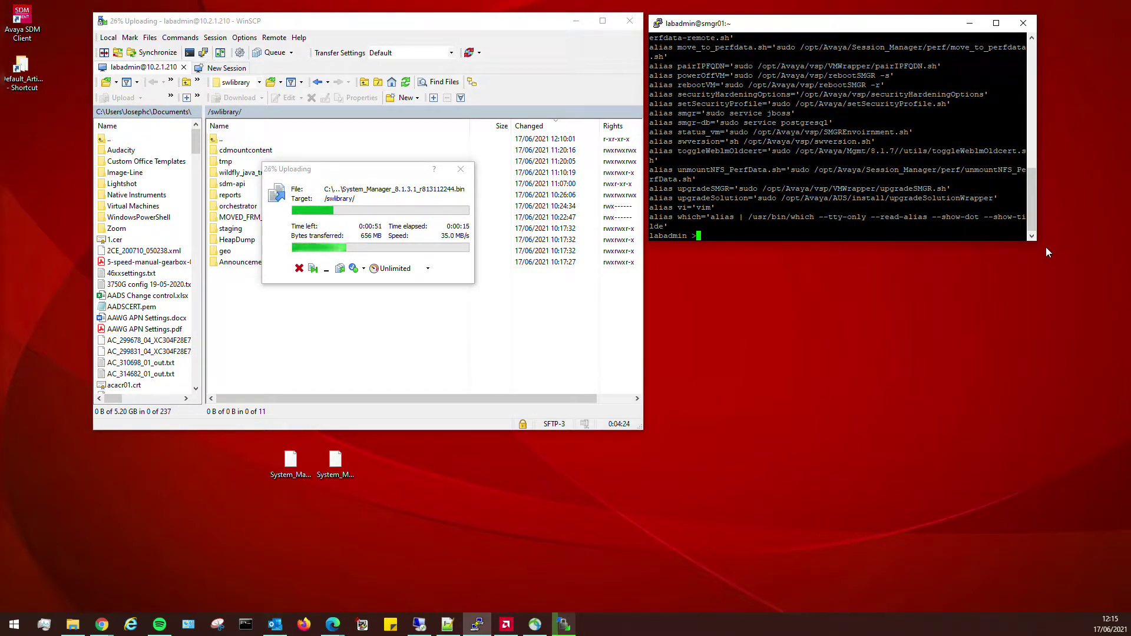
{"action": "left_click_drag", "start_coordinate": [1034, 239], "coordinate": [1094, 429]}
{"action": "scroll", "coordinate": [866, 230], "scroll_direction": "up", "scroll_amount": 8}
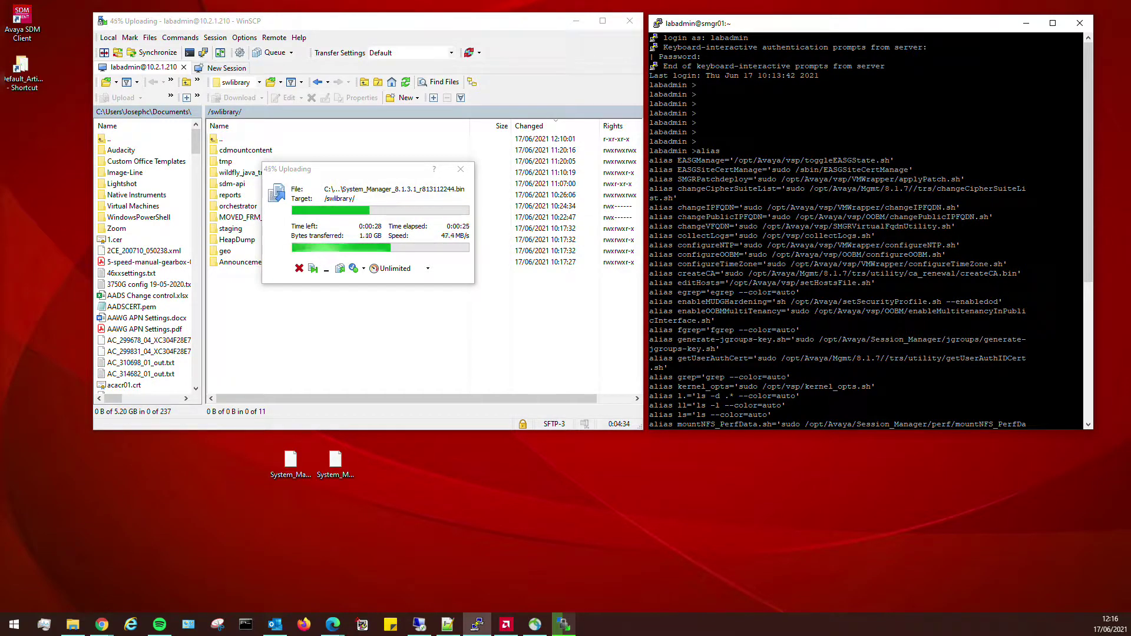
Step: Highlight the SMGRPatchdeploy, changeIPFQDN, createCA and editHosts aliases in the output
{"action": "left_click_drag", "start_coordinate": [673, 179], "coordinate": [967, 188]}
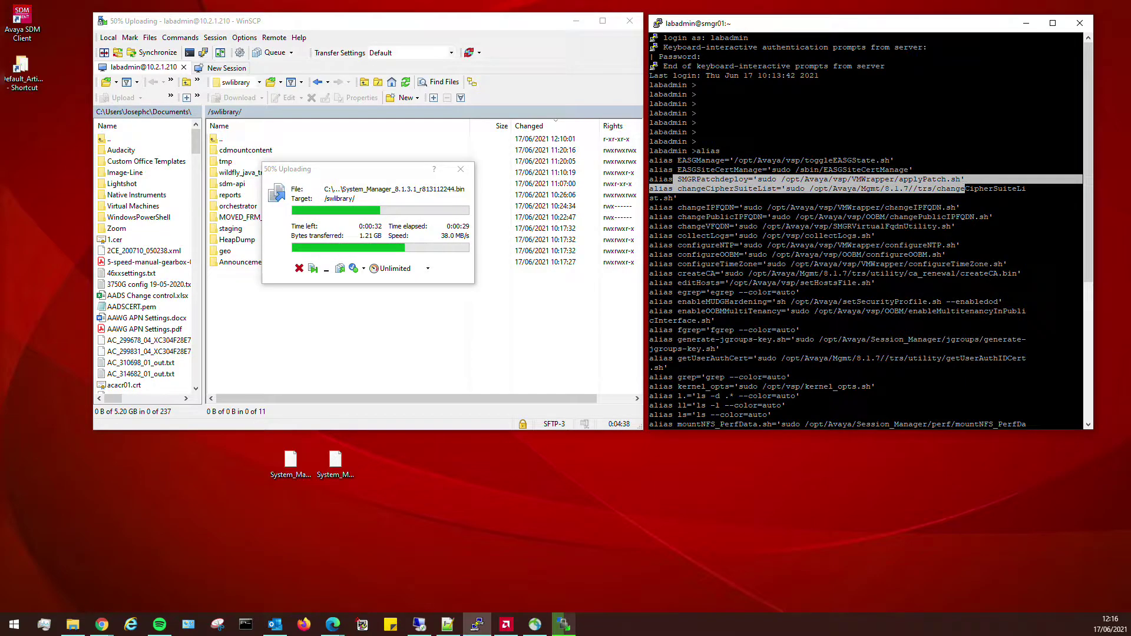
{"action": "left_click", "coordinate": [967, 188]}
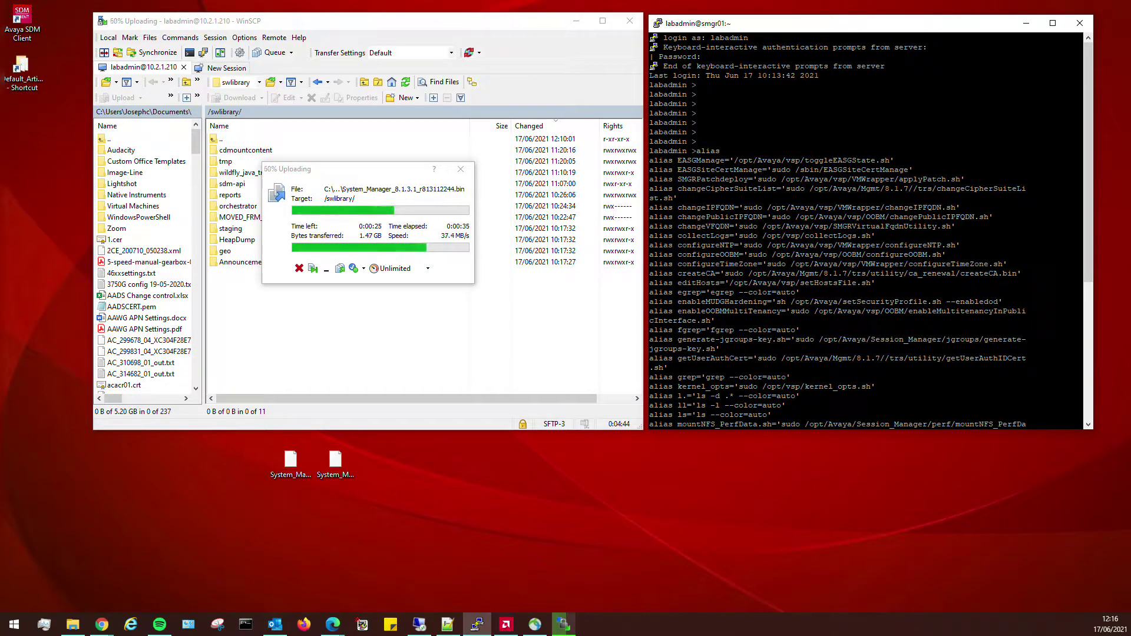
{"action": "left_click_drag", "start_coordinate": [674, 208], "coordinate": [738, 208]}
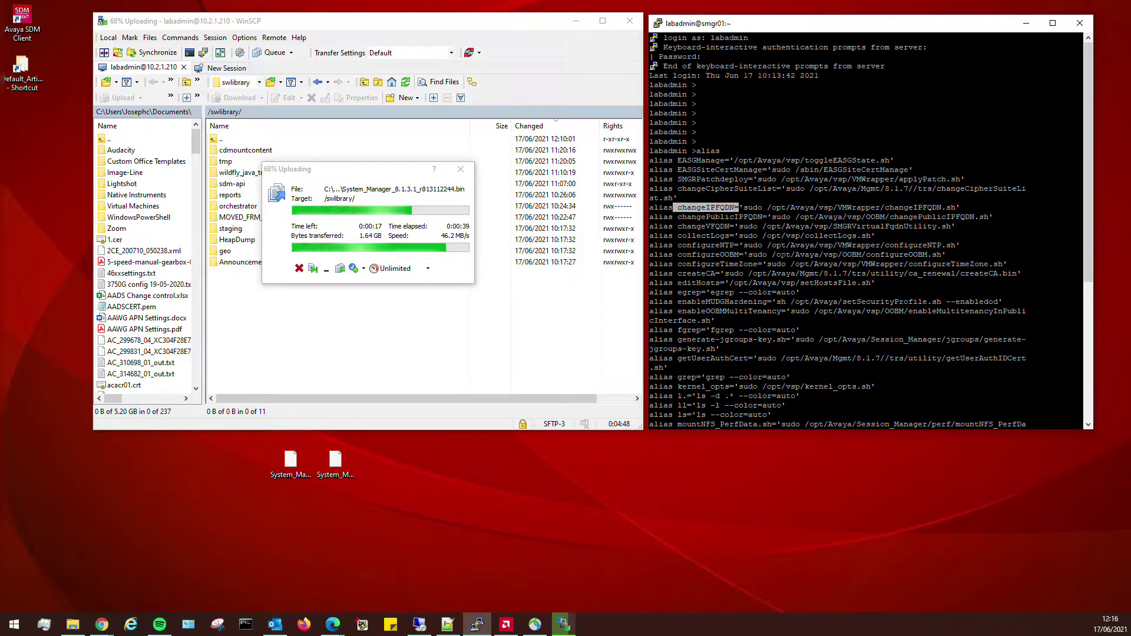
{"action": "left_click", "coordinate": [738, 207]}
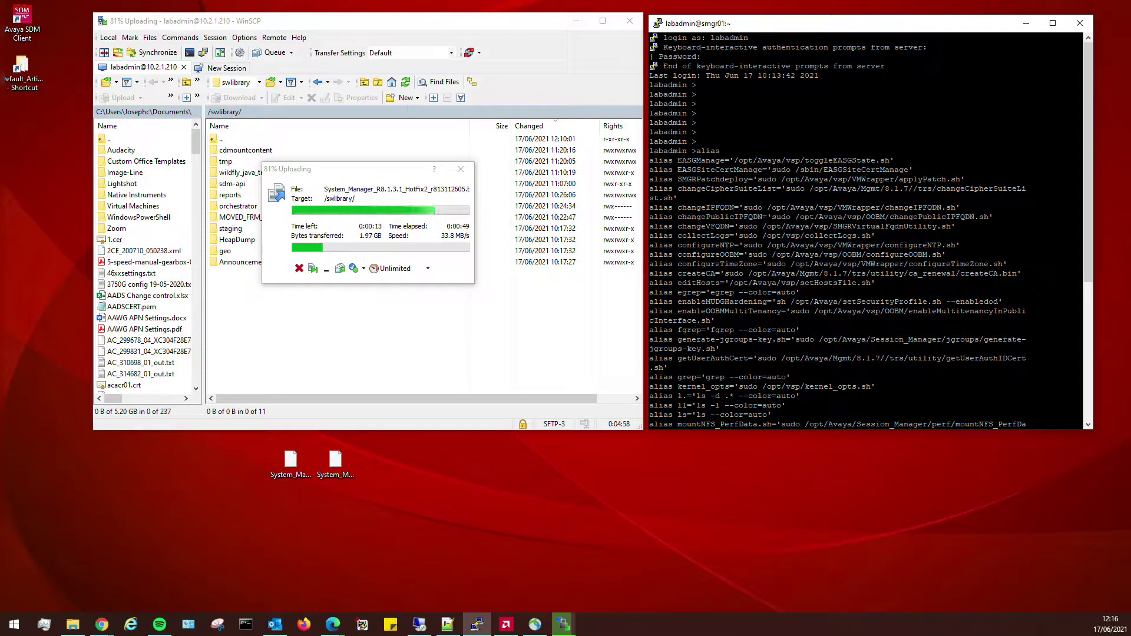
{"action": "left_click_drag", "start_coordinate": [677, 273], "coordinate": [721, 274]}
{"action": "left_click", "coordinate": [702, 292]}
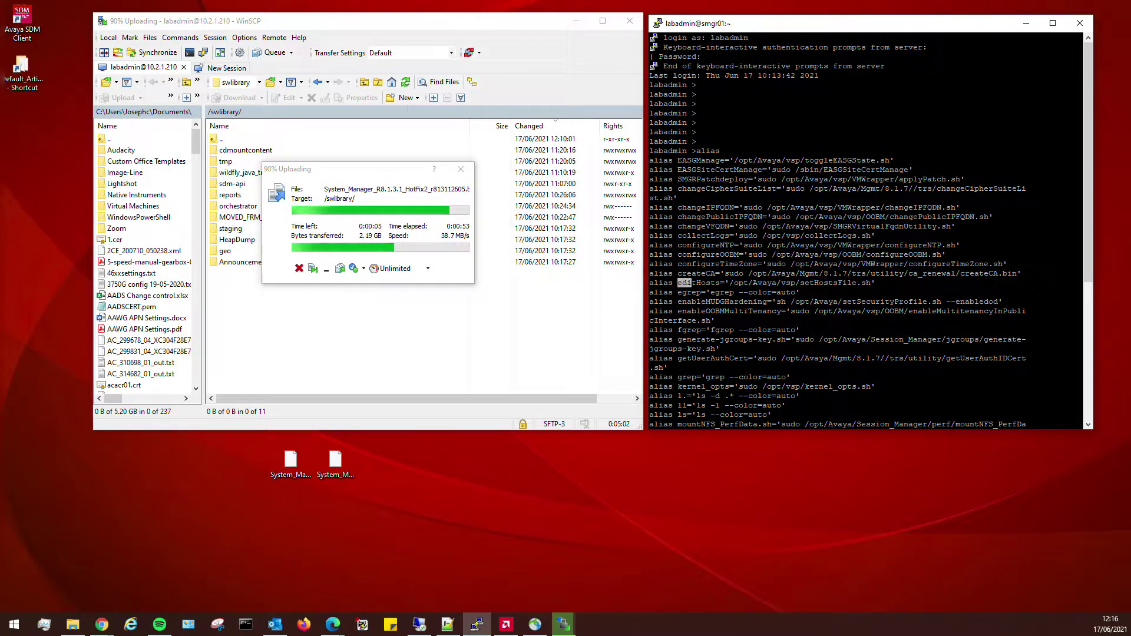
{"action": "left_click_drag", "start_coordinate": [676, 283], "coordinate": [724, 283]}
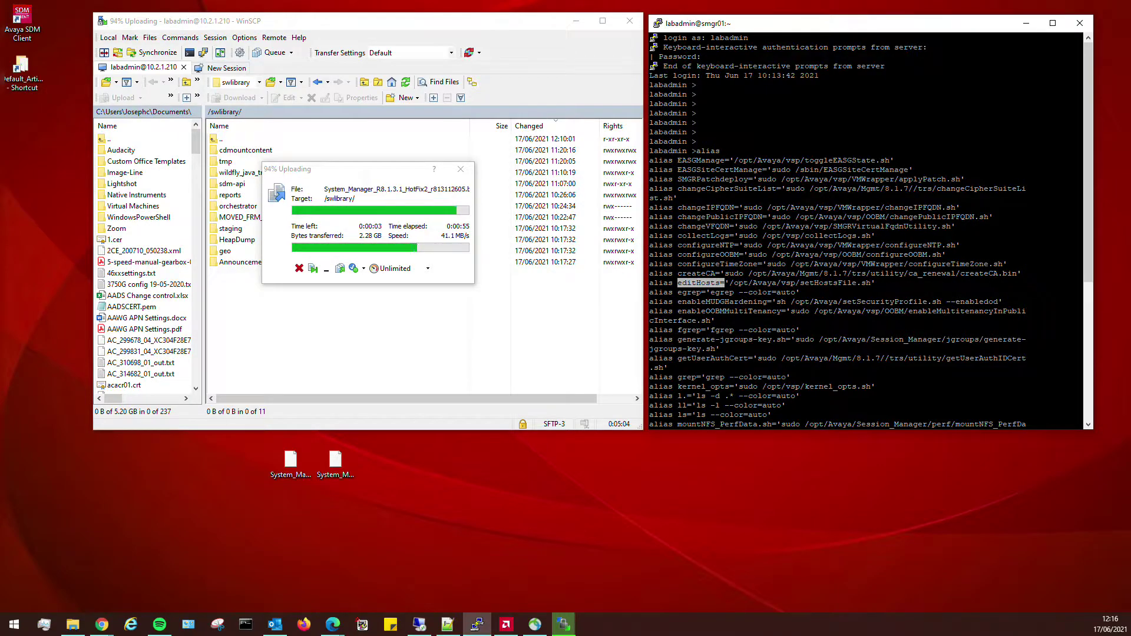
{"action": "left_click", "coordinate": [724, 283]}
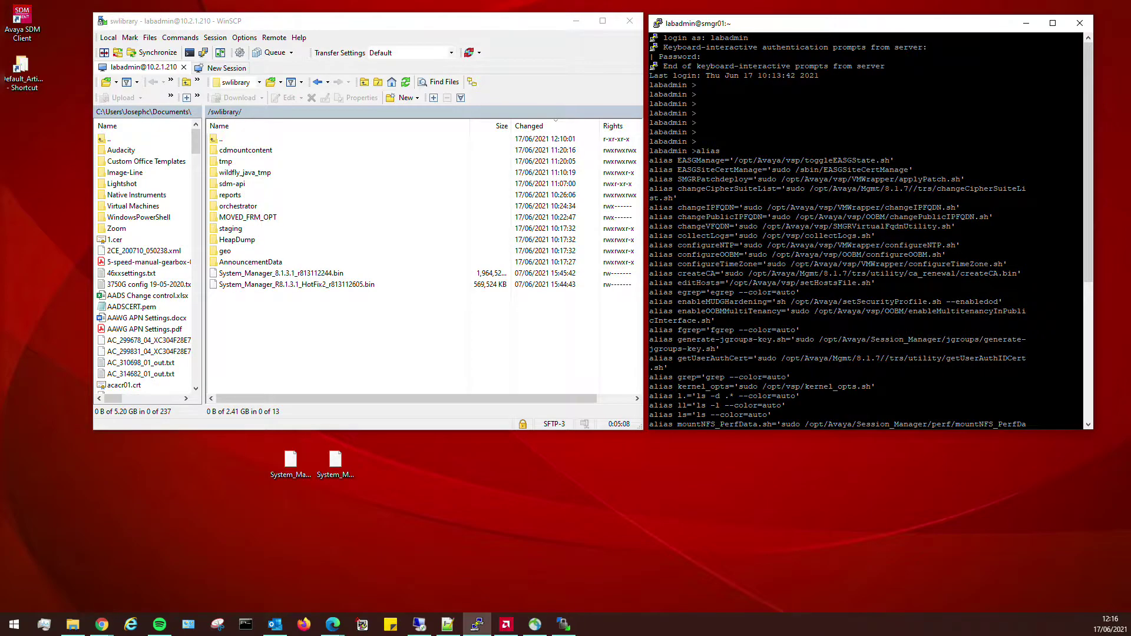
Step: Review PuTTY's alias output while the upload of both patch files completes
{"action": "scroll", "coordinate": [866, 231], "scroll_direction": "down", "scroll_amount": 8}
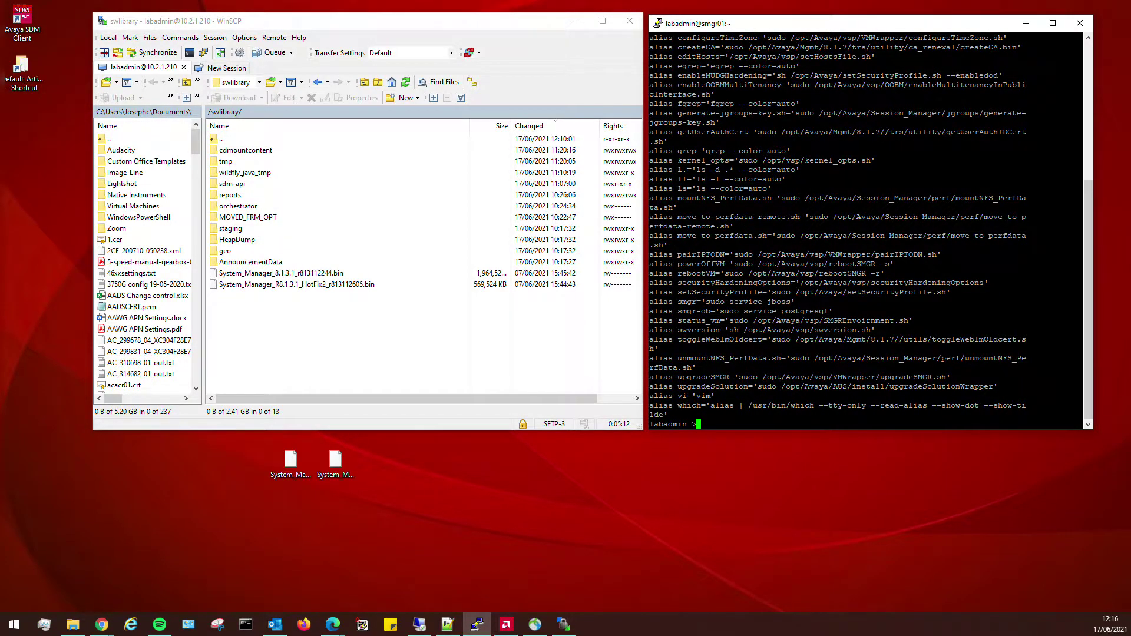
{"action": "scroll", "coordinate": [866, 230], "scroll_direction": "up", "scroll_amount": 8}
{"action": "left_click_drag", "start_coordinate": [1084, 150], "coordinate": [691, 151]}
{"action": "left_click", "coordinate": [691, 151]}
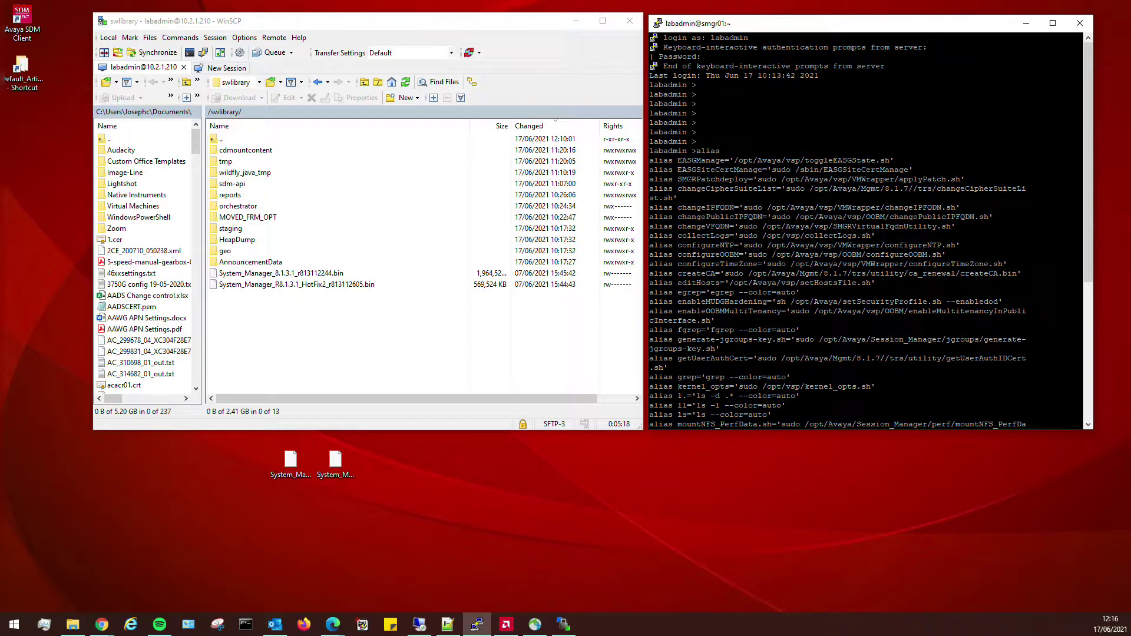
Step: Select the 8.1.3.1 patch in WinSCP, then run cd /swlibrary/ and ls -lth in PuTTY
{"action": "left_click", "coordinate": [261, 299]}
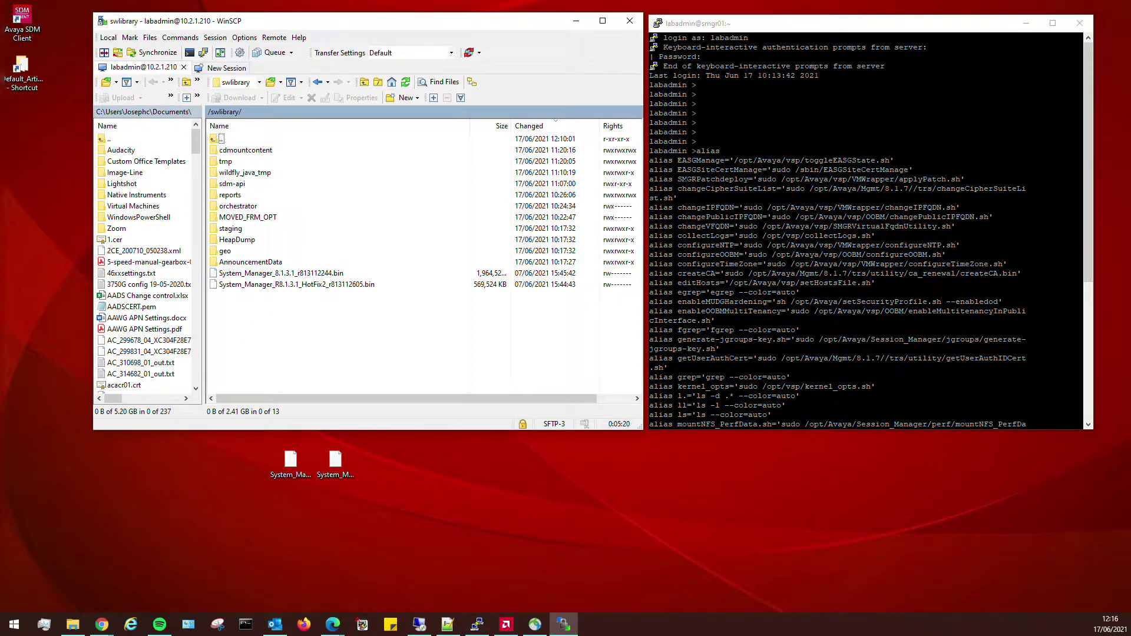
{"action": "left_click", "coordinate": [275, 275]}
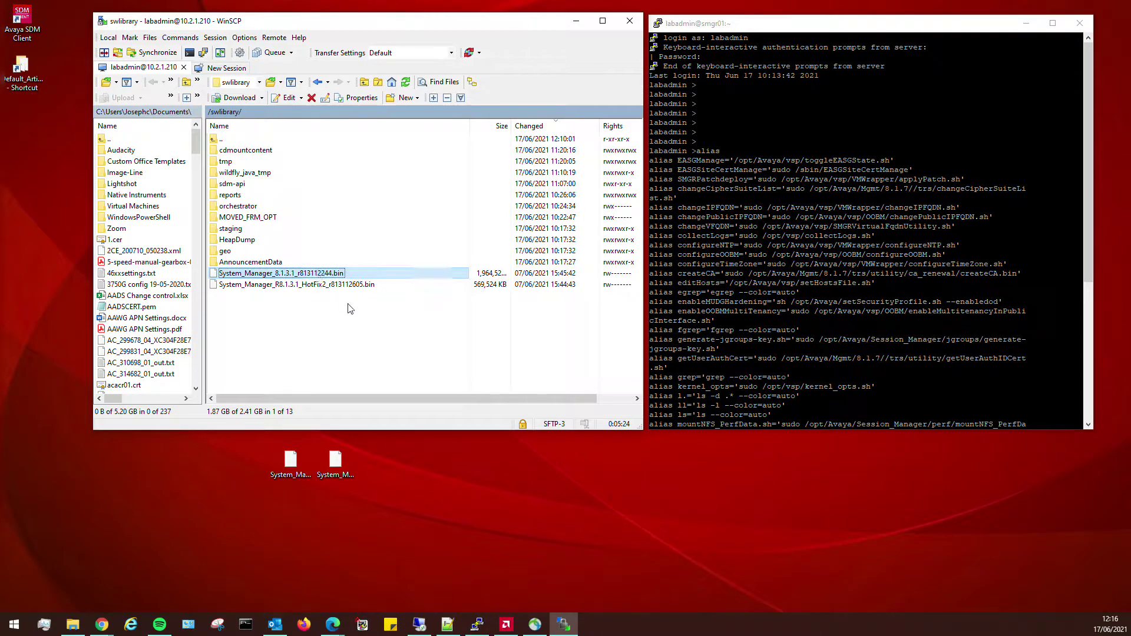
{"action": "key", "text": "alt+Tab"}
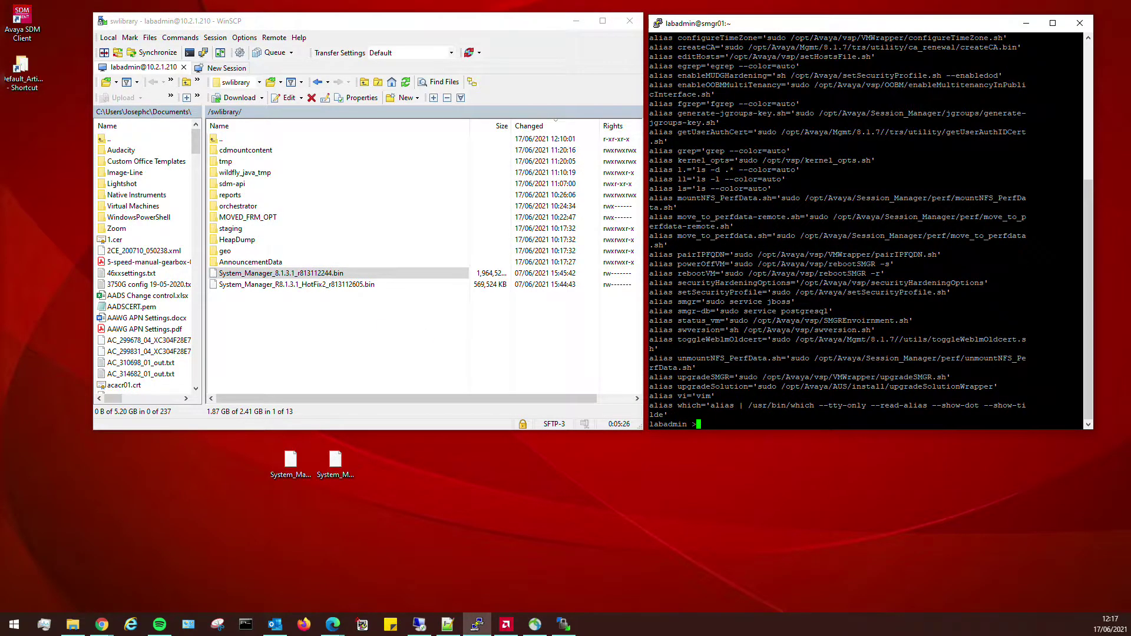
{"action": "key", "text": "Return"}
{"action": "key", "text": "Return"}
{"action": "key", "text": "Return"}
{"action": "key", "text": "Return"}
{"action": "key", "text": "Return"}
{"action": "key", "text": "Return"}
{"action": "key", "text": "Return"}
{"action": "key", "text": "Return"}
{"action": "key", "text": "Return"}
{"action": "key", "text": "Return"}
{"action": "key", "text": "Return"}
{"action": "key", "text": "Return"}
{"action": "type", "text": "cd /swlibrary/"}
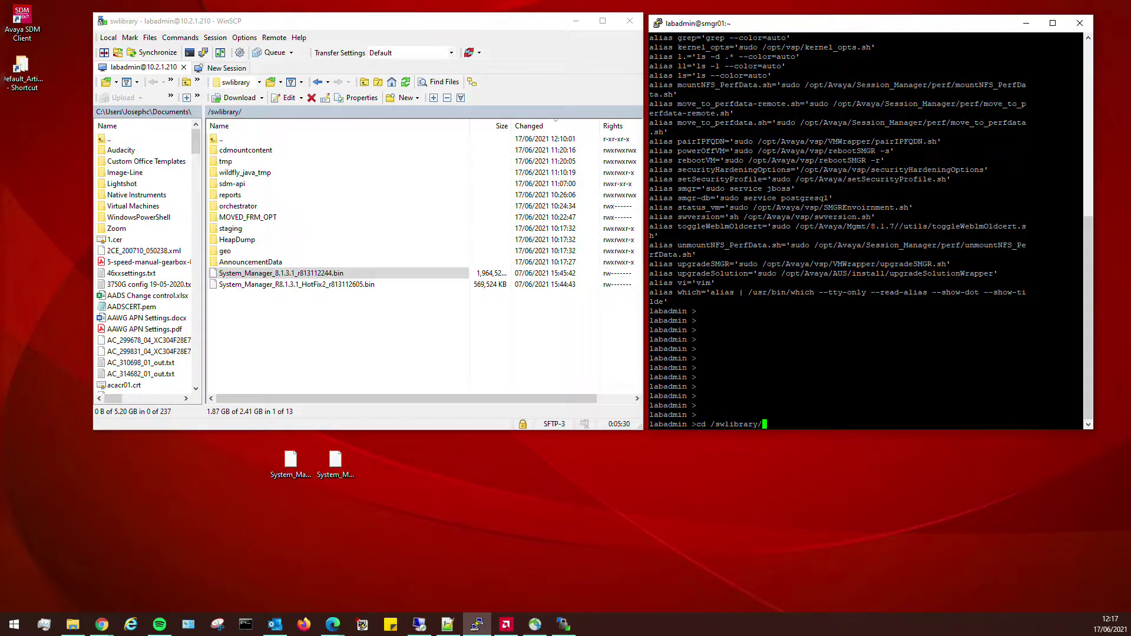
{"action": "key", "text": "Return"}
{"action": "key", "text": "Return"}
{"action": "key", "text": "Return"}
{"action": "key", "text": "Return"}
{"action": "type", "text": "ls -lth"}
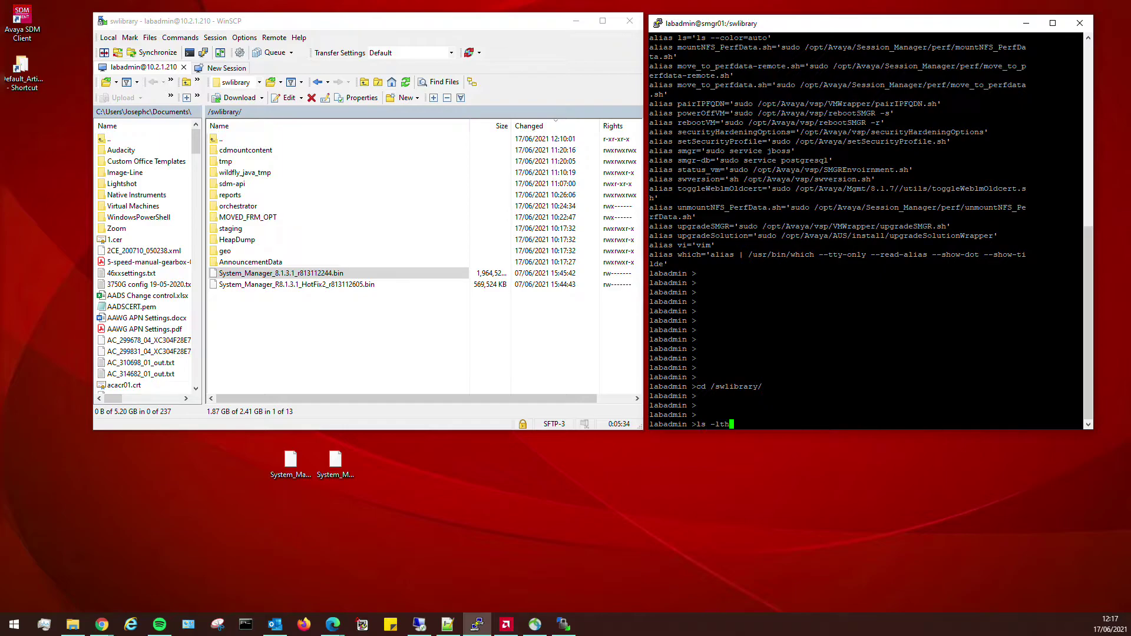
{"action": "key", "text": "Return"}
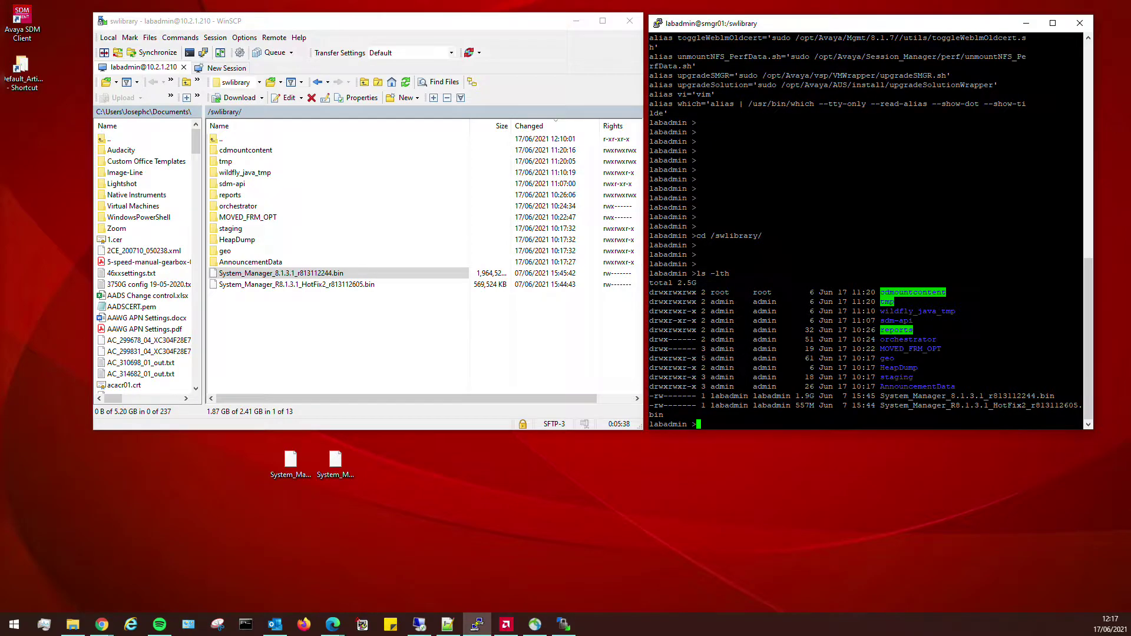
Step: Select the System_Manager_8.1.3.1_r813112244.bin file name in the listing
{"action": "triple_click", "coordinate": [1046, 396]}
{"action": "left_click", "coordinate": [954, 389]}
{"action": "left_click_drag", "start_coordinate": [876, 396], "coordinate": [1054, 396]}
{"action": "left_click_drag", "start_coordinate": [880, 405], "coordinate": [1053, 405]}
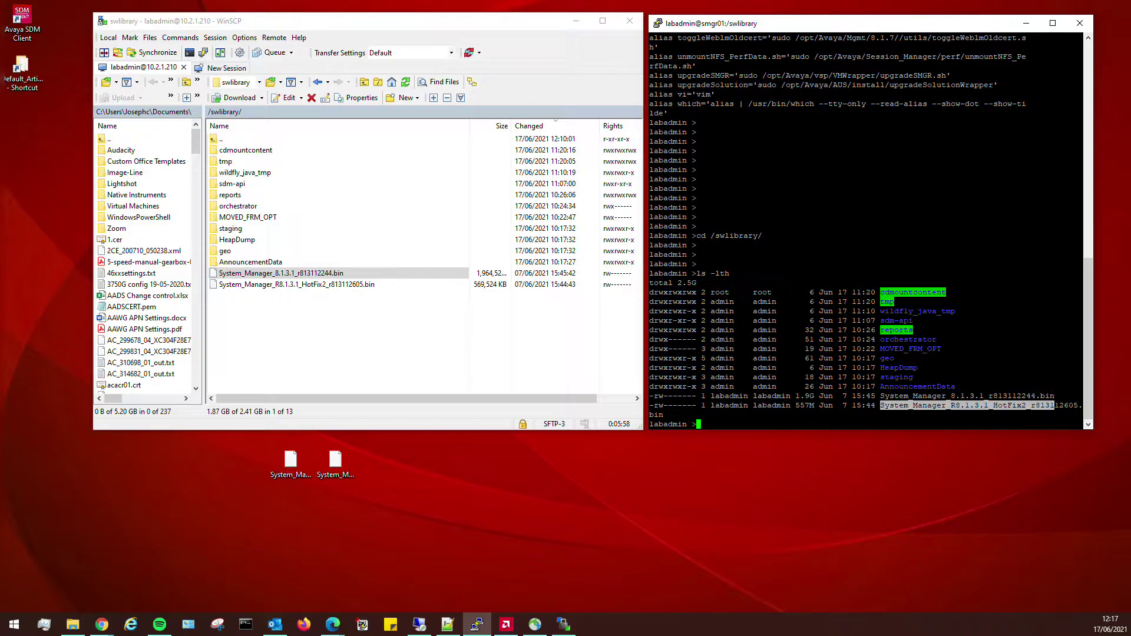
{"action": "left_click", "coordinate": [1055, 406]}
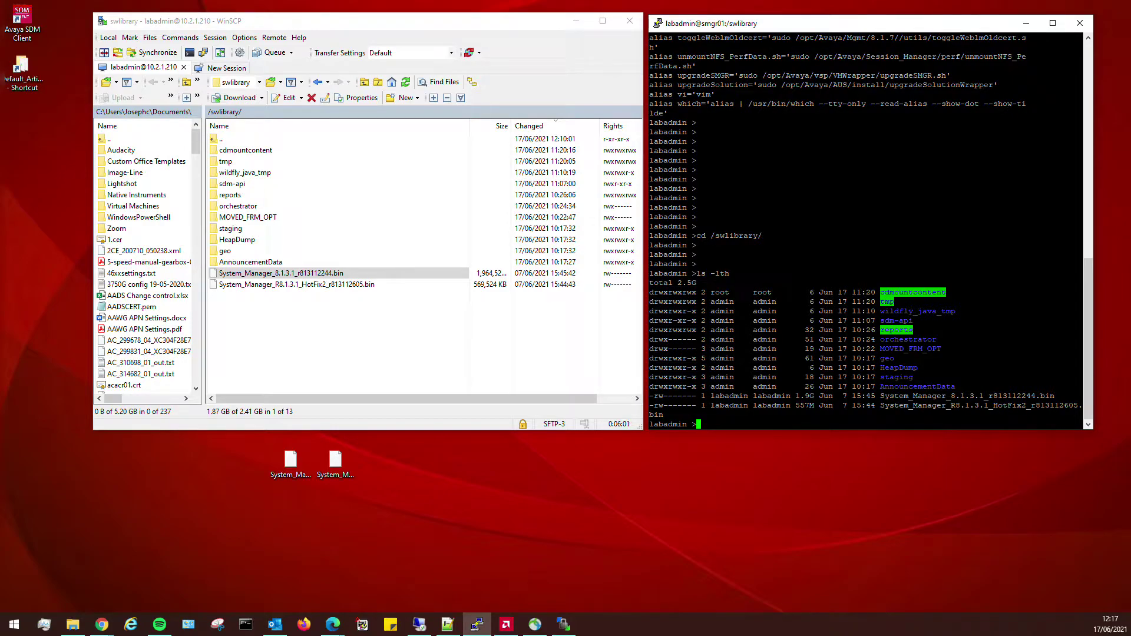
{"action": "left_click_drag", "start_coordinate": [1055, 396], "coordinate": [941, 396]}
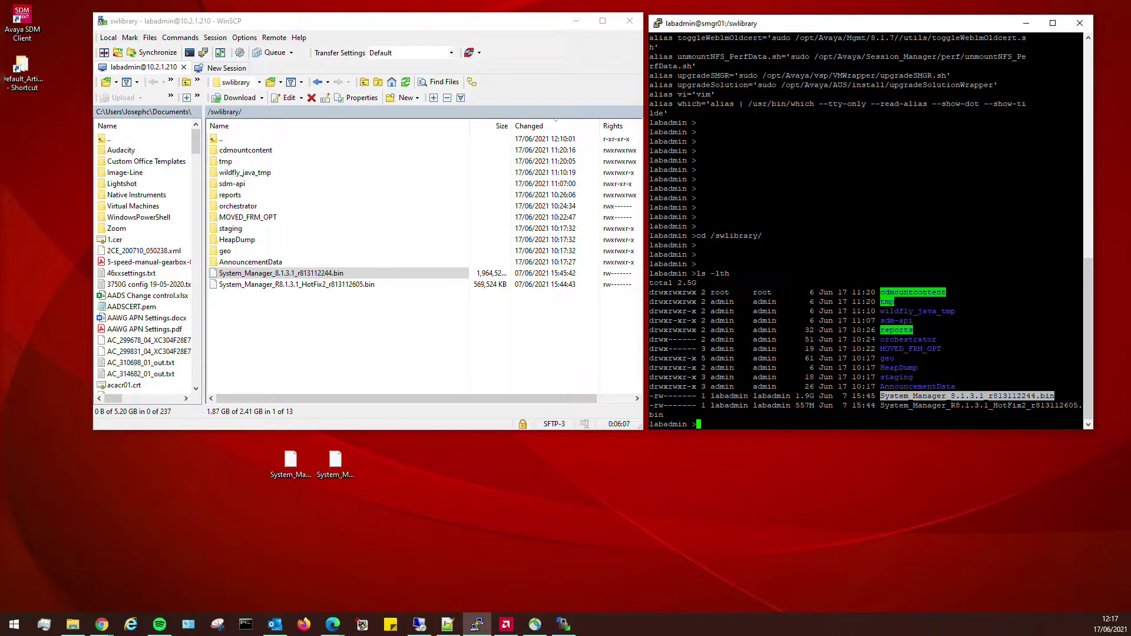
Step: Run SMGRPatchdeploy System_Manager_8.1.3.1_r813112244.bin, building the command with Tab completion
{"action": "type", "text": "SMGRP"}
{"action": "key", "text": "Tab"}
{"action": "type", "text": "Sys"}
{"action": "key", "text": "Tab"}
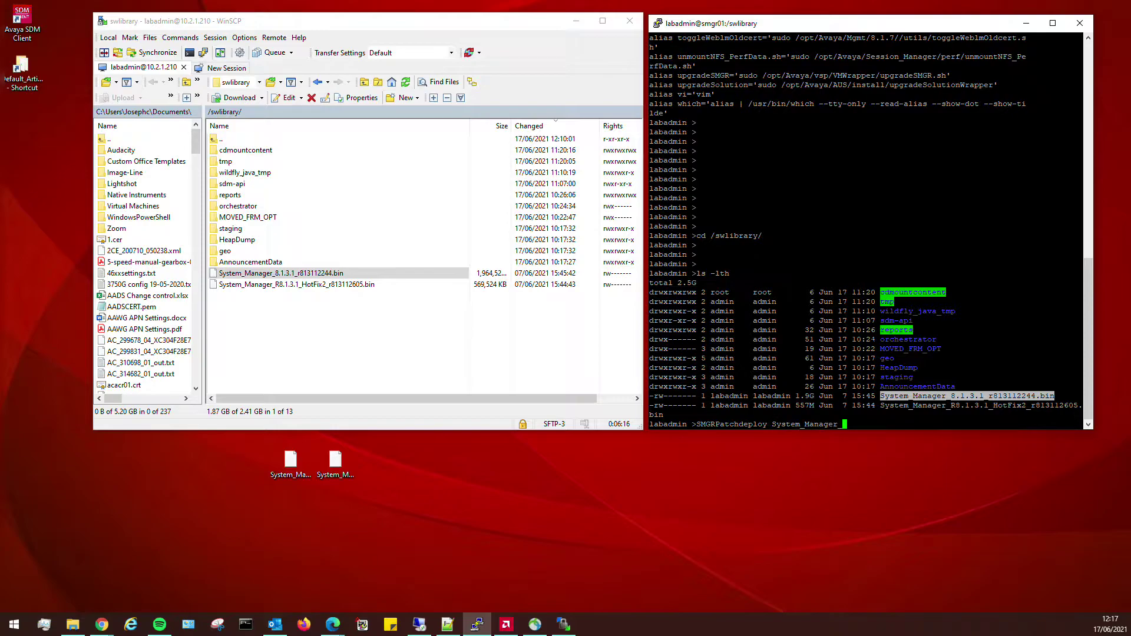
{"action": "type", "text": "8."}
{"action": "key", "text": "Tab"}
{"action": "key", "text": "Return"}
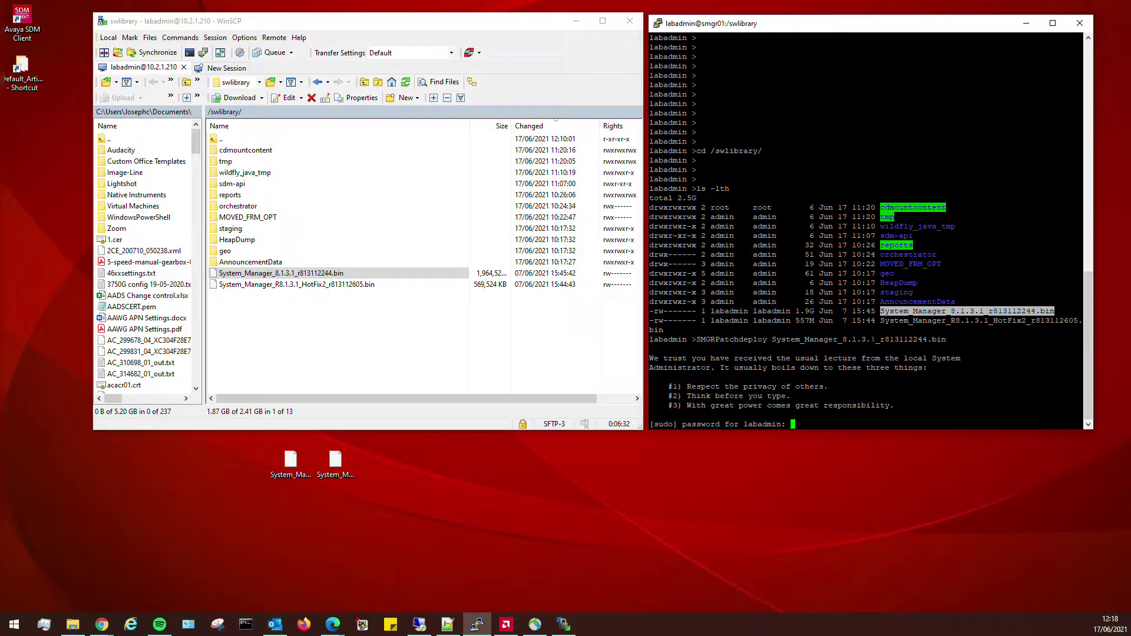
Step: Submit the sudo password and let the patch binary be verified
{"action": "key", "text": "Return"}
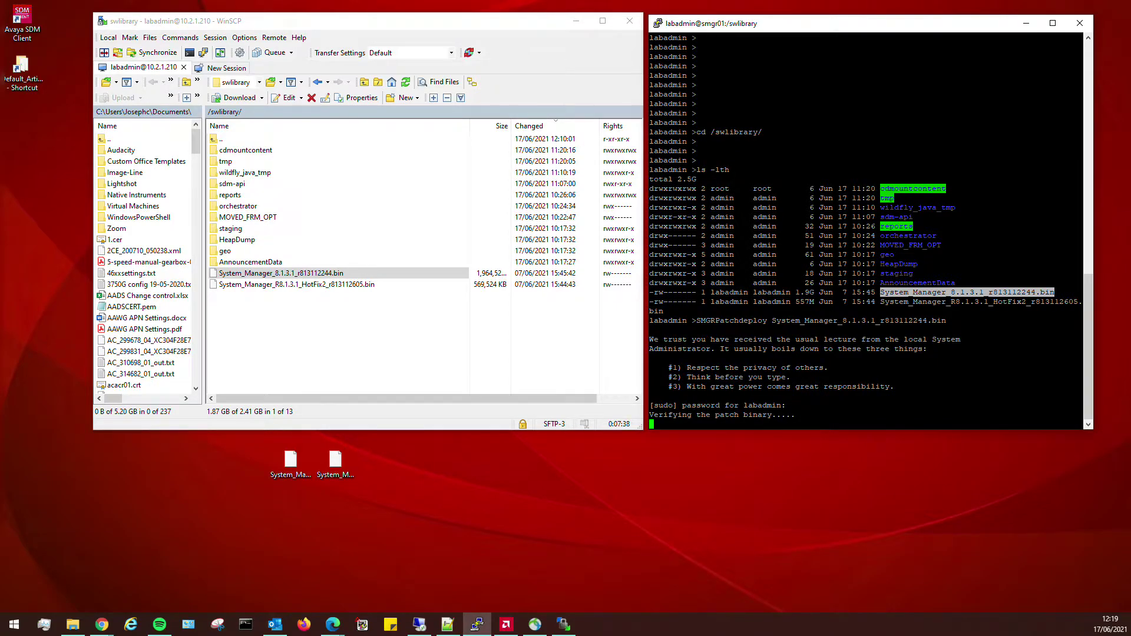
{"action": "left_click_drag", "start_coordinate": [649, 188], "coordinate": [1082, 303]}
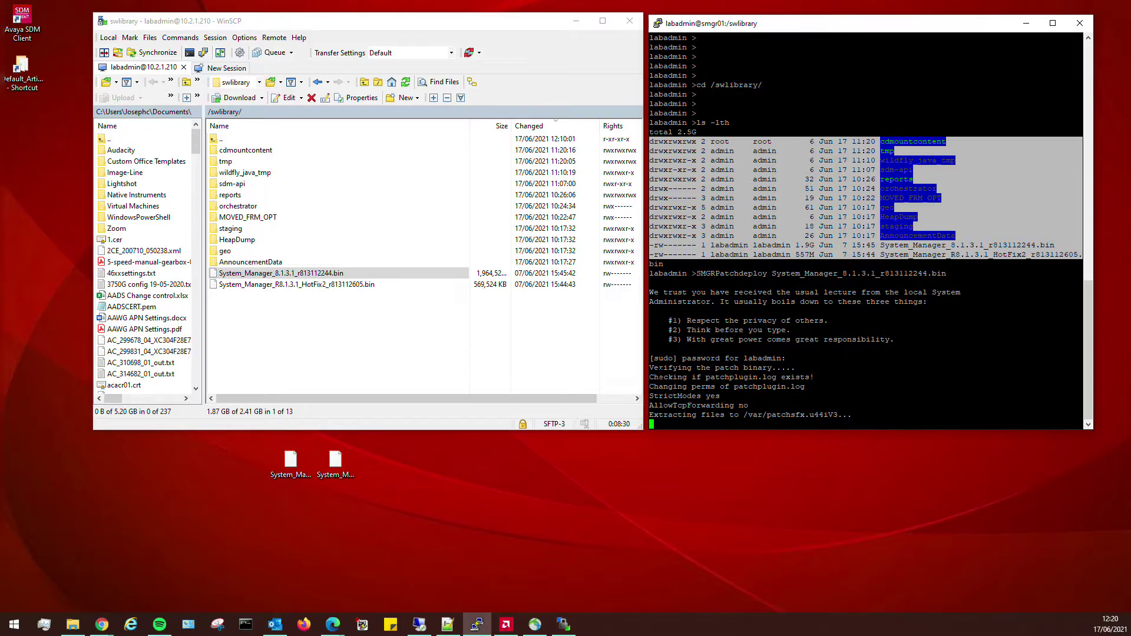
Step: Highlight the extraction progress messages while waiting for the license prompt
{"action": "left_click_drag", "start_coordinate": [650, 357], "coordinate": [845, 415]}
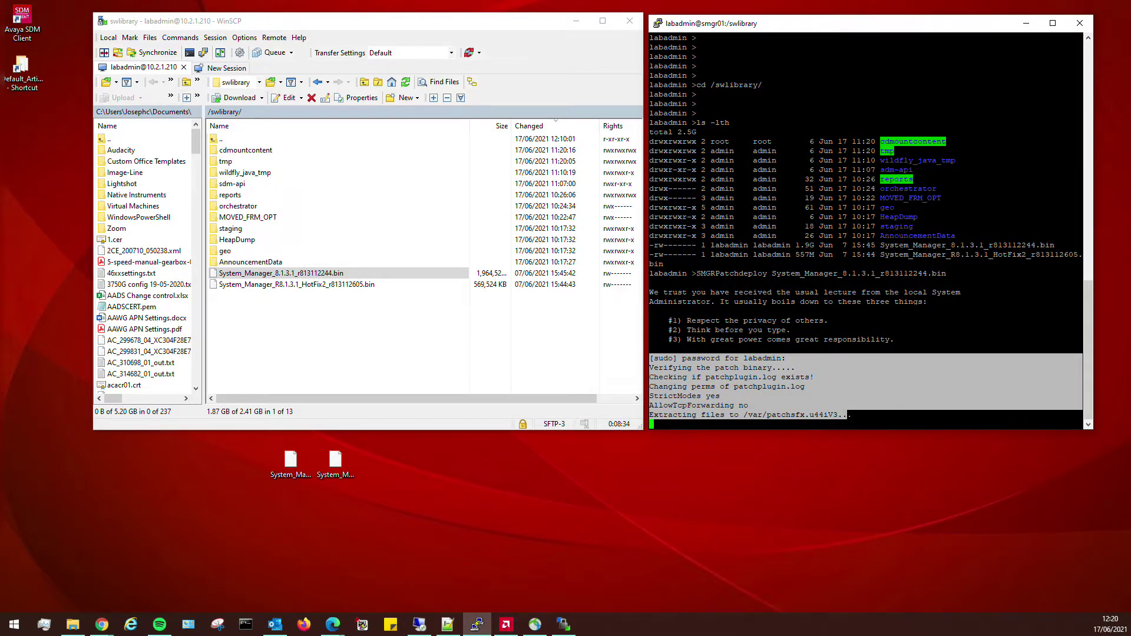
{"action": "left_click", "coordinate": [848, 415]}
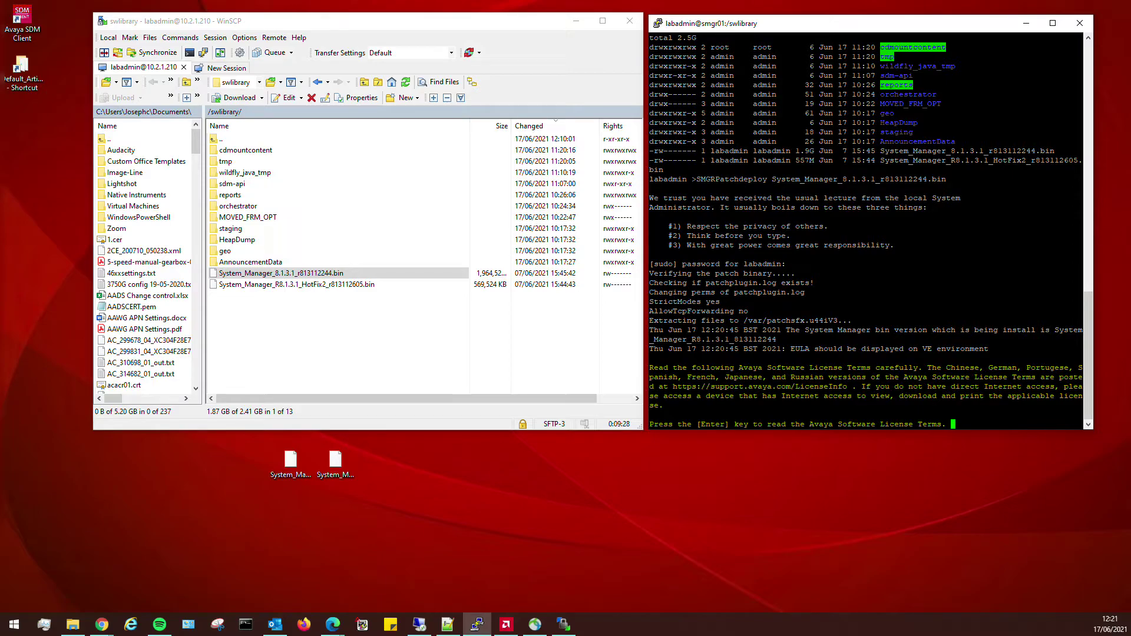
Step: Open the Avaya license terms, enlarge PuTTY, and page through to the Yes/No prompt
{"action": "key", "text": "Return"}
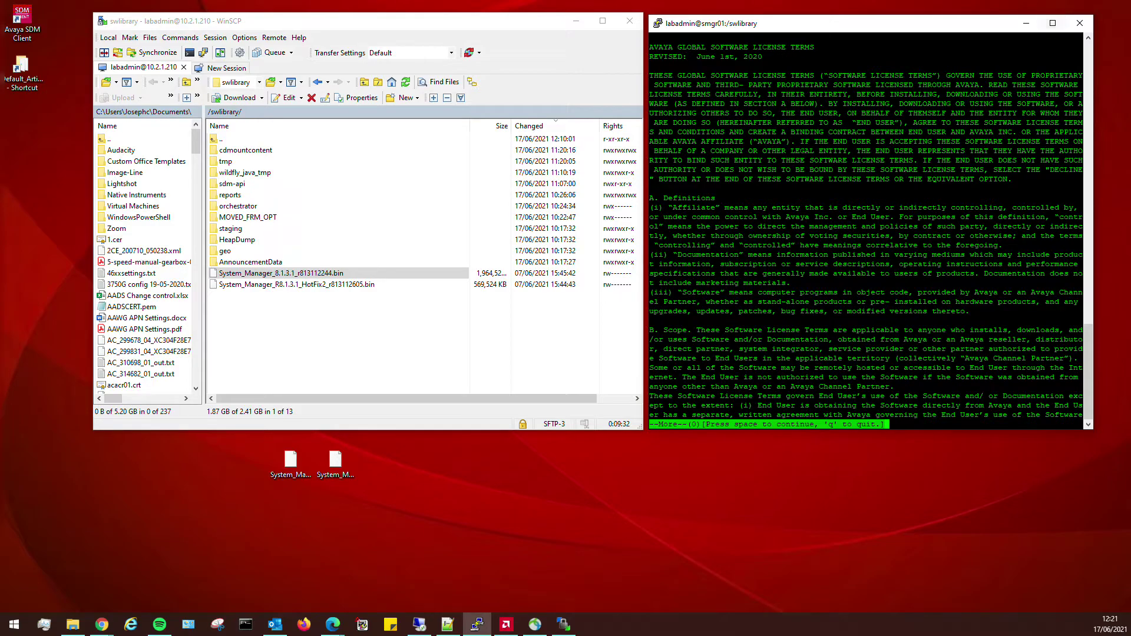
{"action": "left_click_drag", "start_coordinate": [649, 429], "coordinate": [470, 488]}
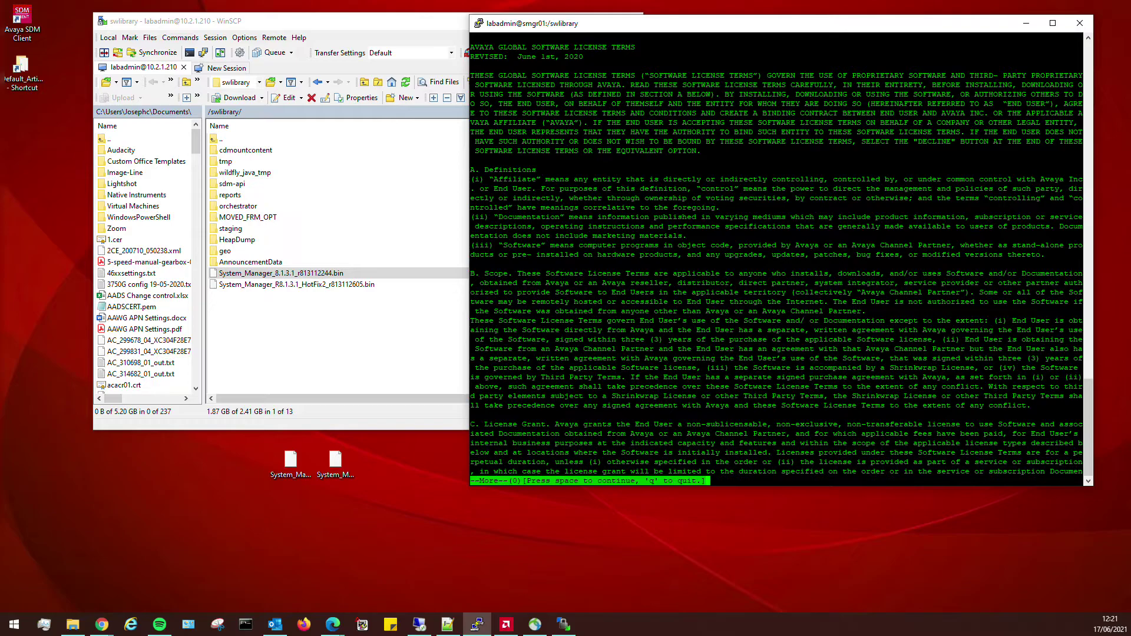
{"action": "key", "text": "space"}
{"action": "key", "text": "space"}
{"action": "key", "text": "space"}
{"action": "key", "text": "space"}
{"action": "key", "text": "space"}
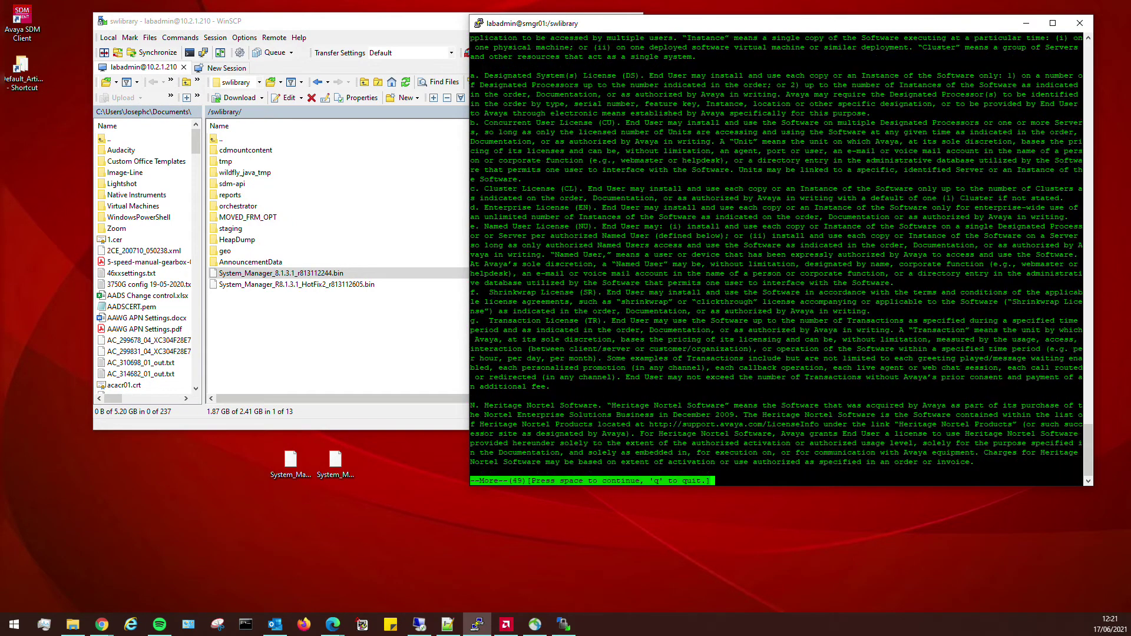
{"action": "key", "text": "space"}
{"action": "key", "text": "space"}
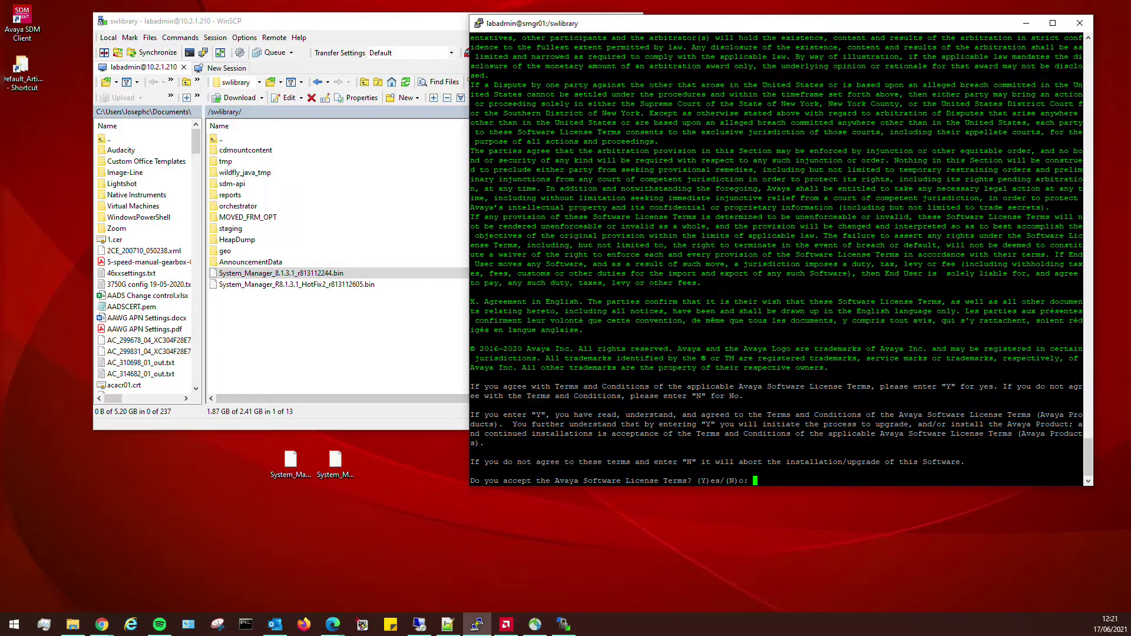
Step: Answer y to accept the patch license terms so the installation proceeds
{"action": "type", "text": "y"}
{"action": "key", "text": "Return"}
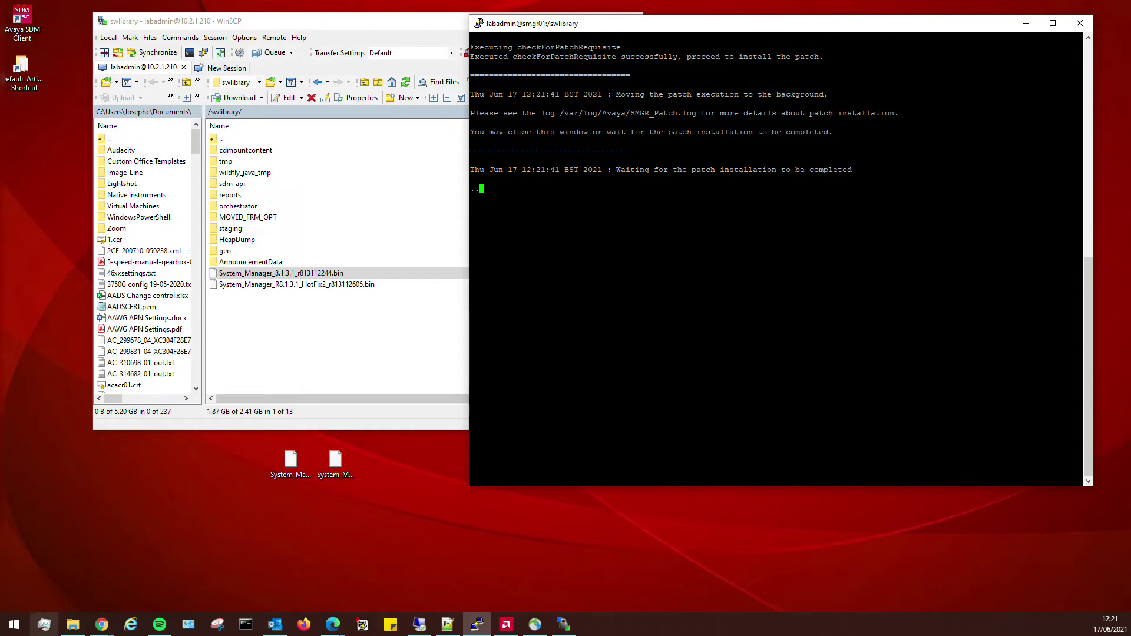
Step: Try loading 10.2.1.210 in Edge, then minimize the browser after the connection-refused error
{"action": "mouse_move", "coordinate": [347, 619]}
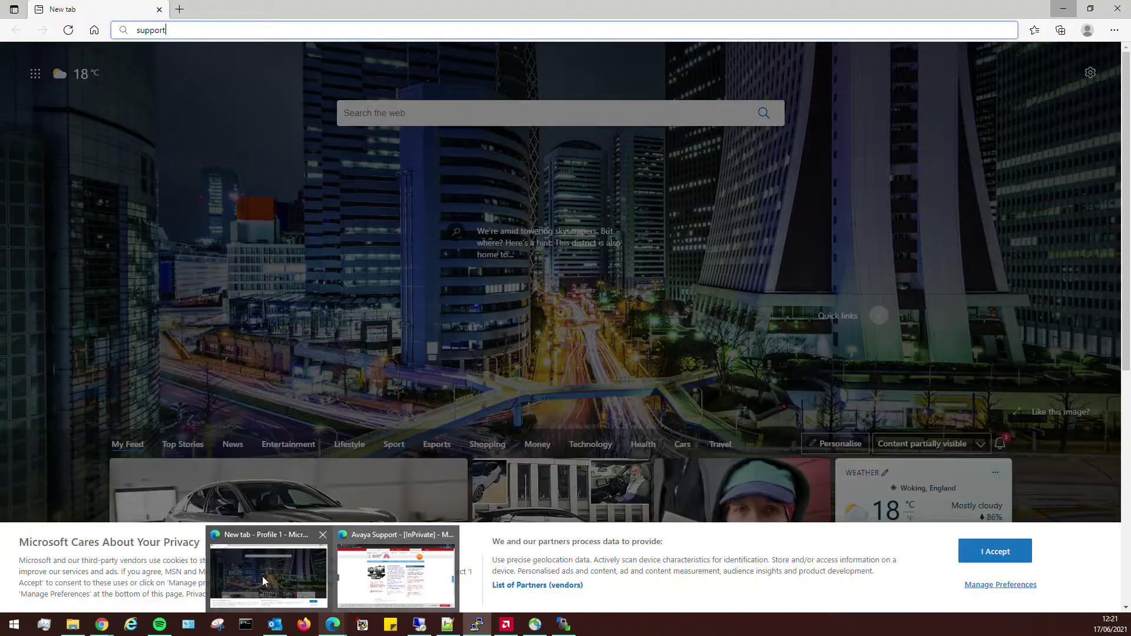
{"action": "left_click", "coordinate": [256, 575]}
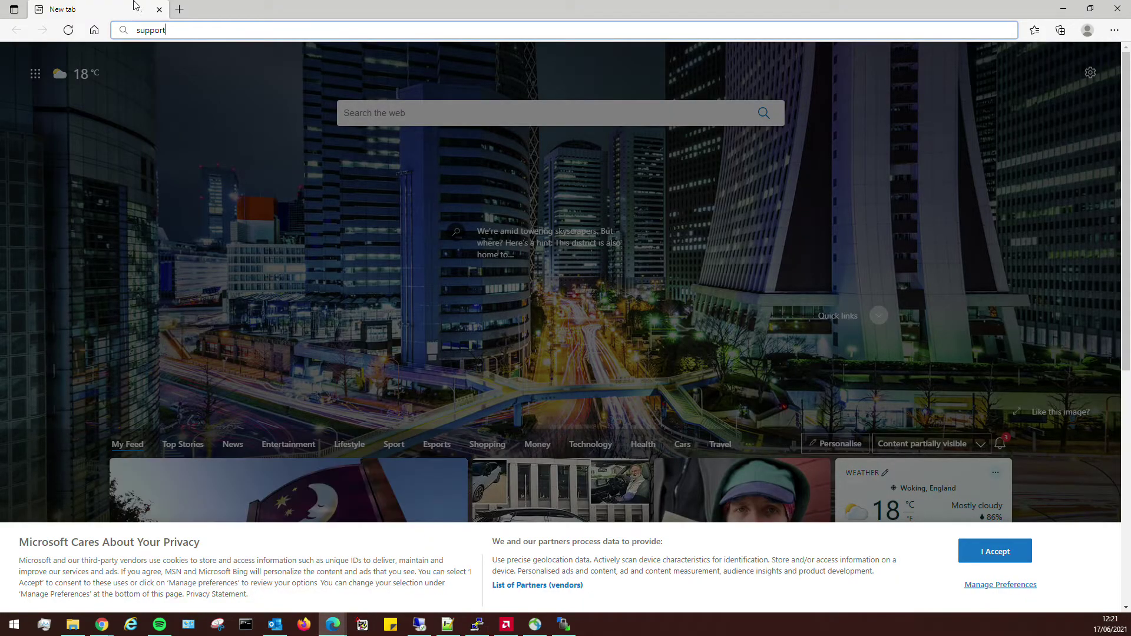
{"action": "left_click", "coordinate": [200, 31]}
{"action": "type", "text": "10."}
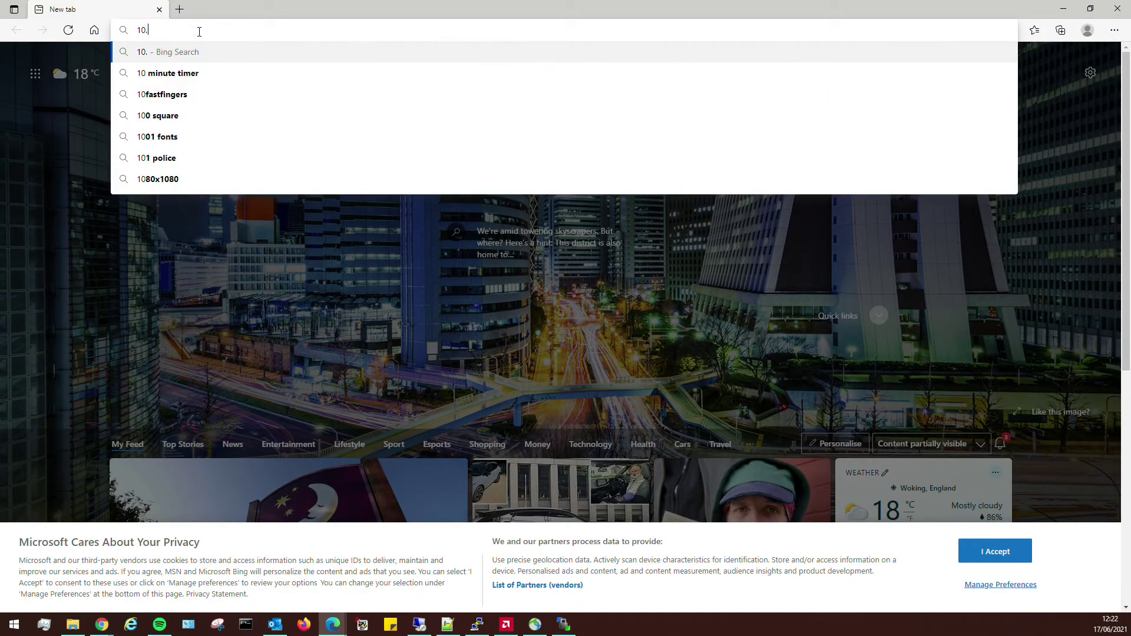
{"action": "type", "text": "2.1."}
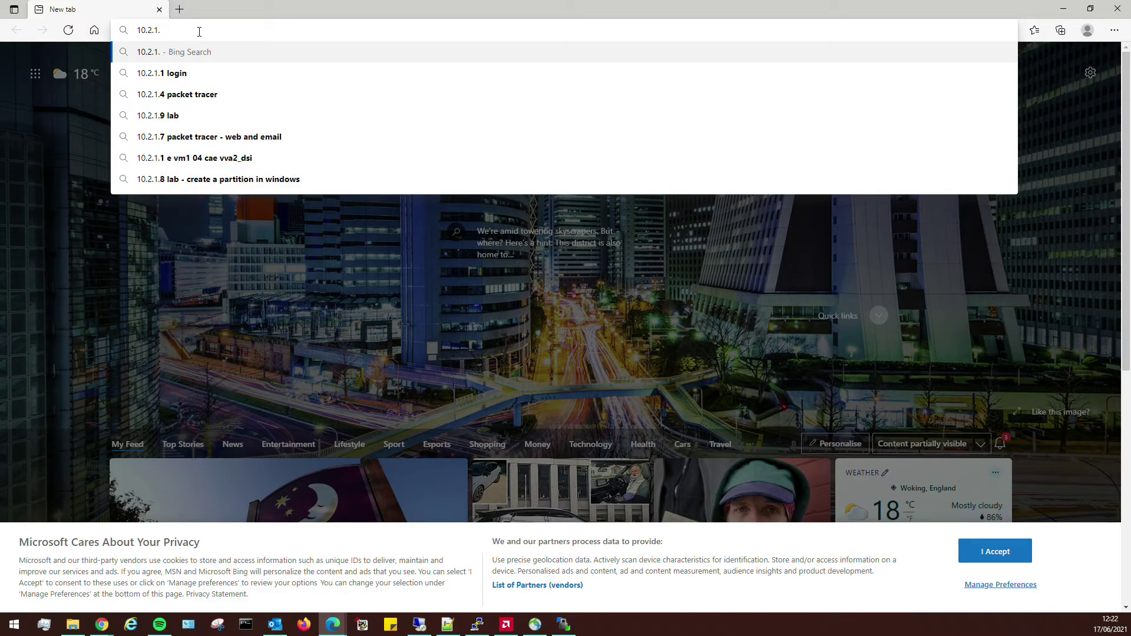
{"action": "type", "text": "210"}
{"action": "key", "text": "Return"}
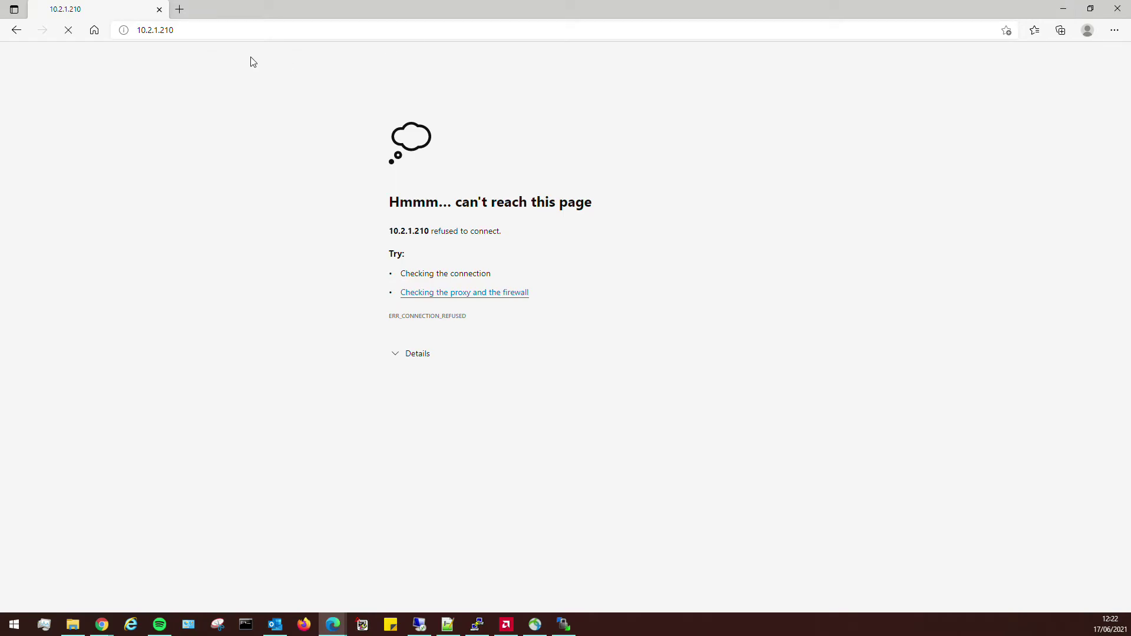
{"action": "left_click", "coordinate": [1063, 9]}
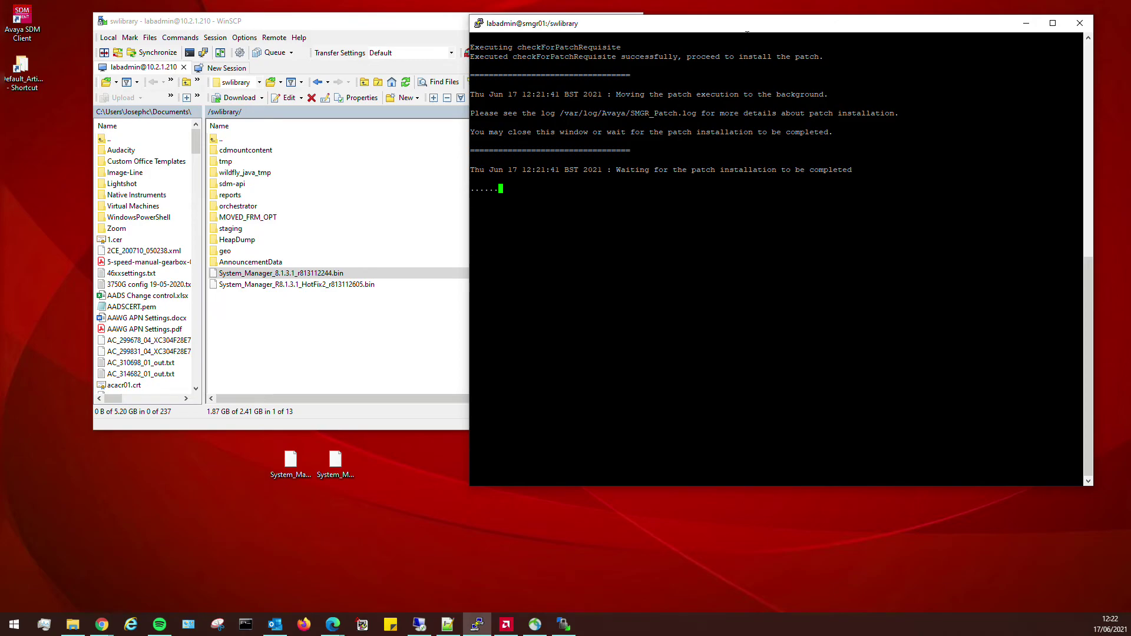
Step: Drag the PuTTY terminal window further left while the patch keeps installing
{"action": "left_click_drag", "start_coordinate": [746, 29], "coordinate": [639, 24]}
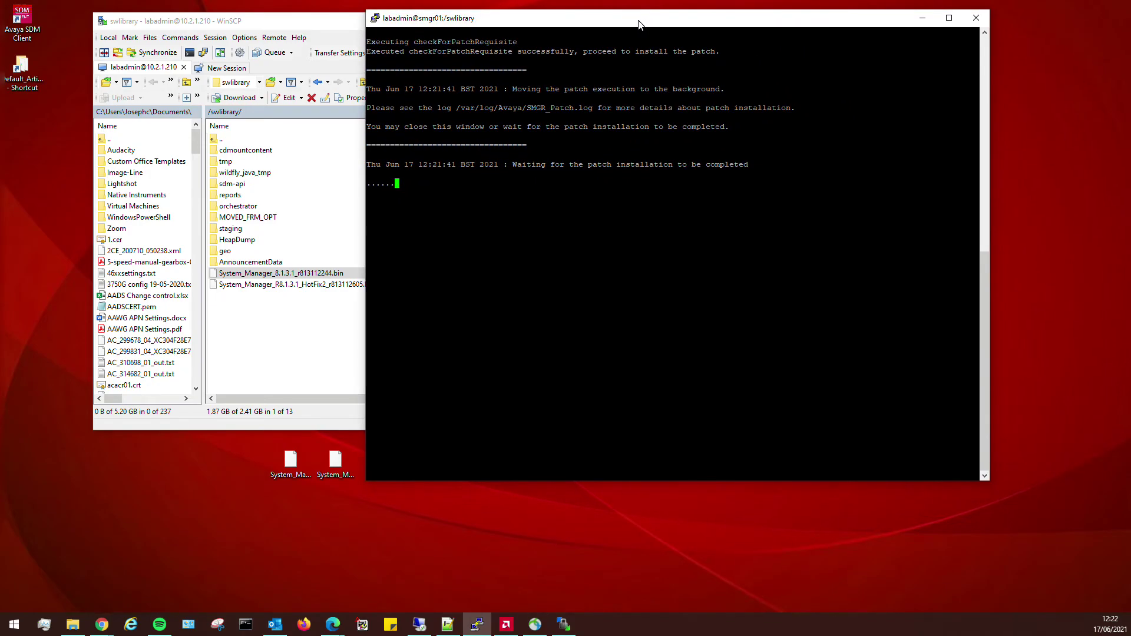